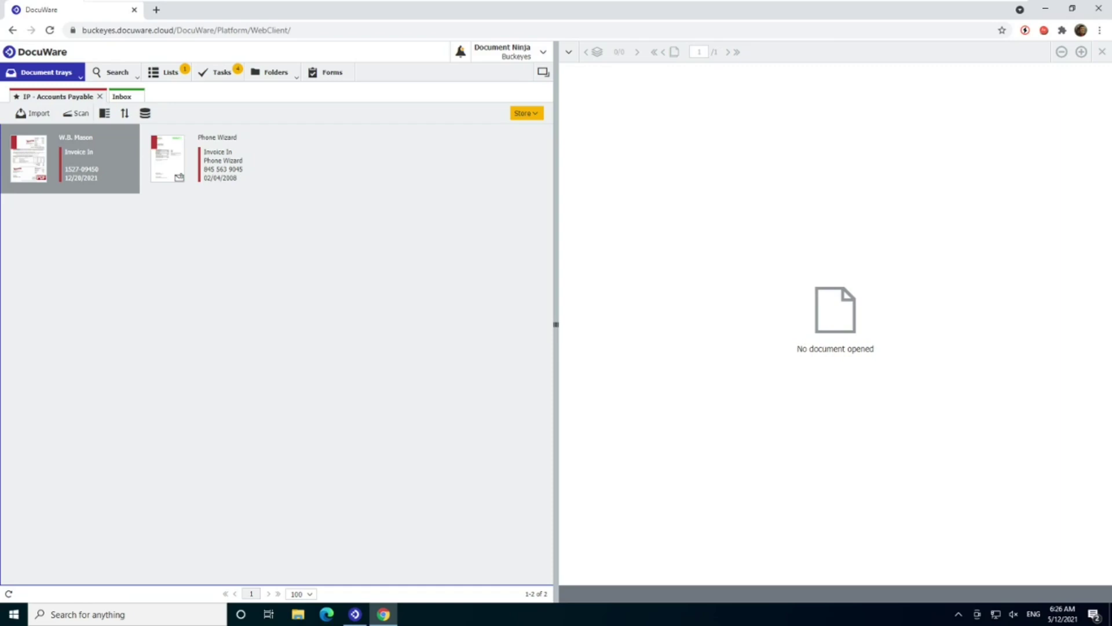
- Show the saved search dialogs from the Search dropdown in the top toolbar
{"action": "left_click", "coordinate": [135, 77]}
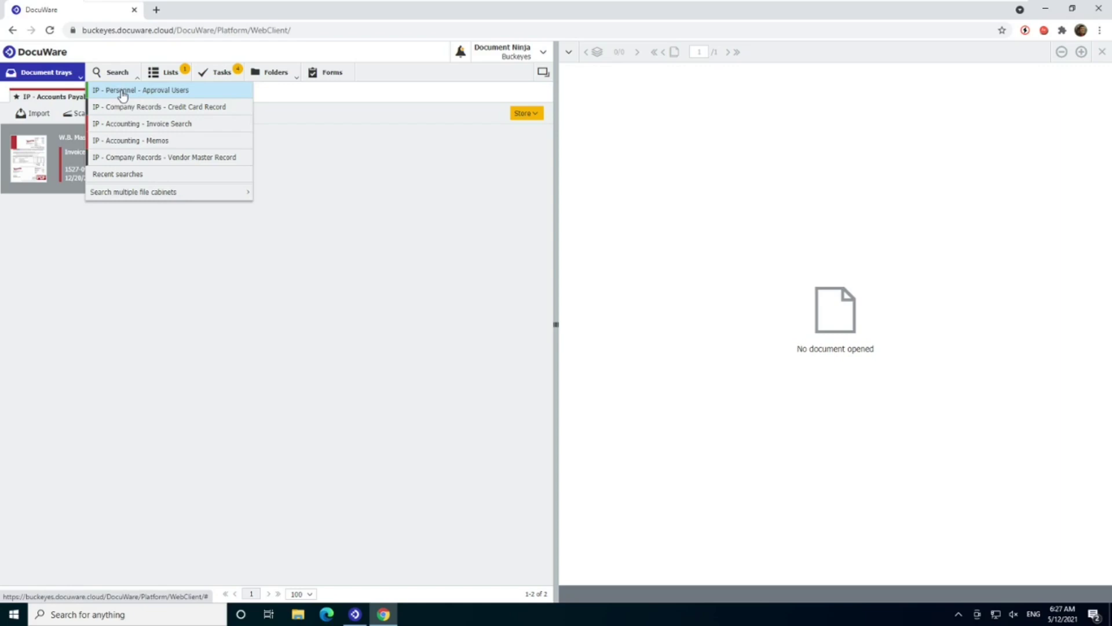
- In Profile & Settings searches, keep Vendor Master Record visible and save the preferences
{"action": "left_click", "coordinate": [540, 54]}
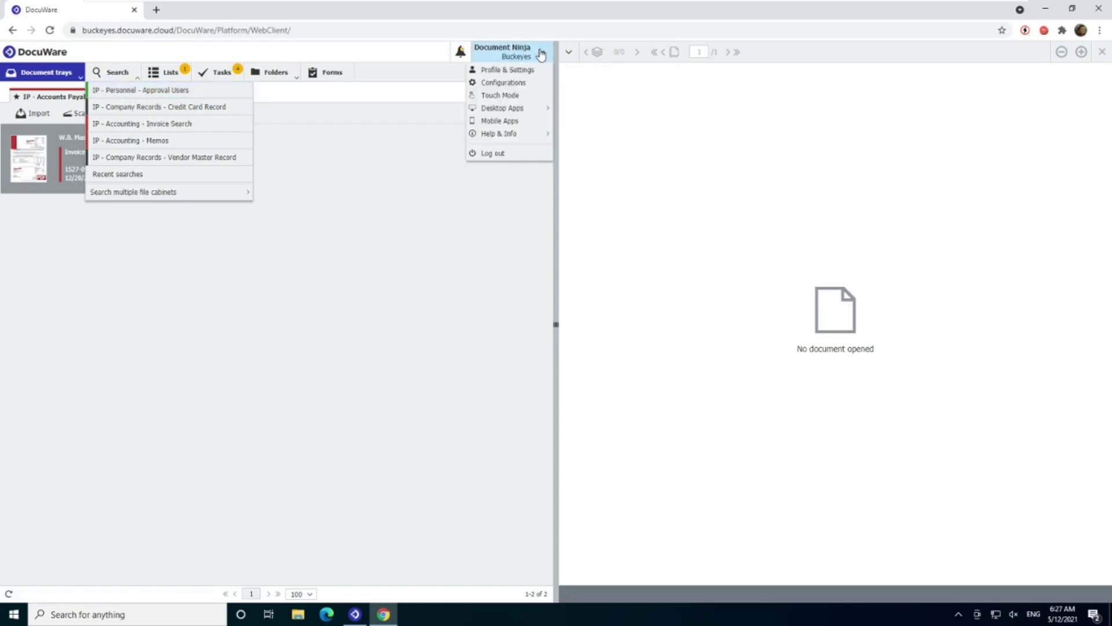
{"action": "left_click", "coordinate": [496, 72]}
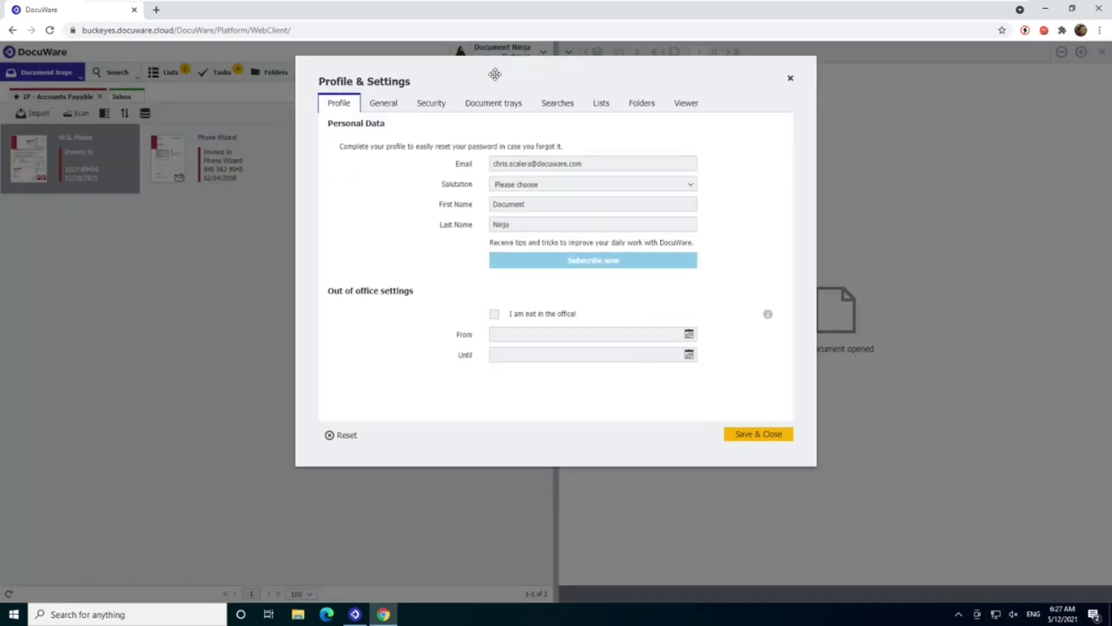
{"action": "left_click", "coordinate": [551, 106]}
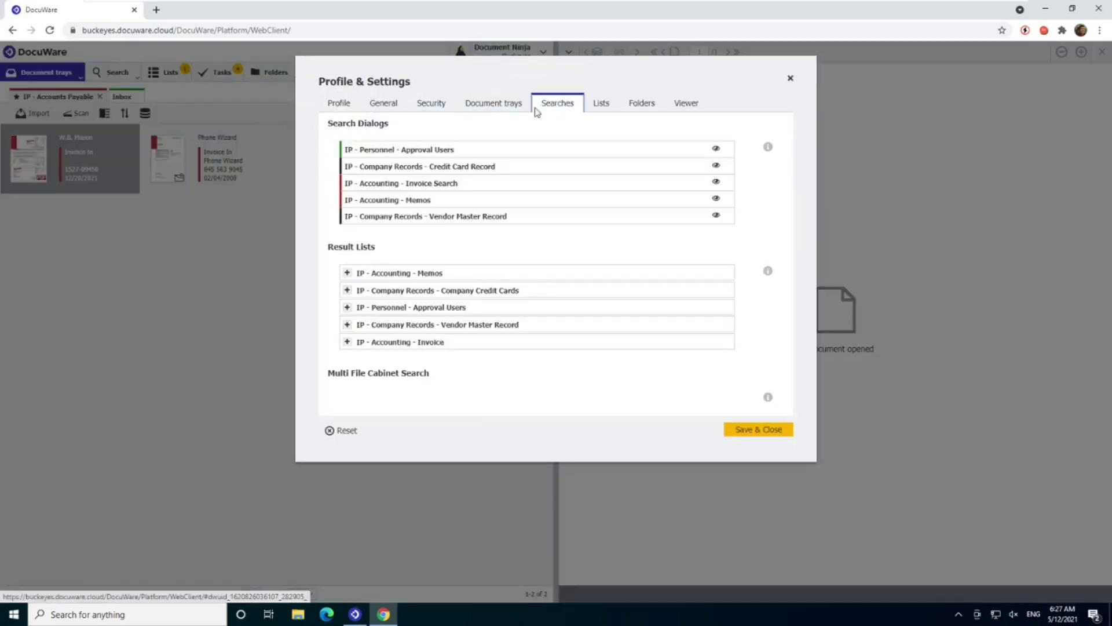
{"action": "left_click", "coordinate": [716, 216]}
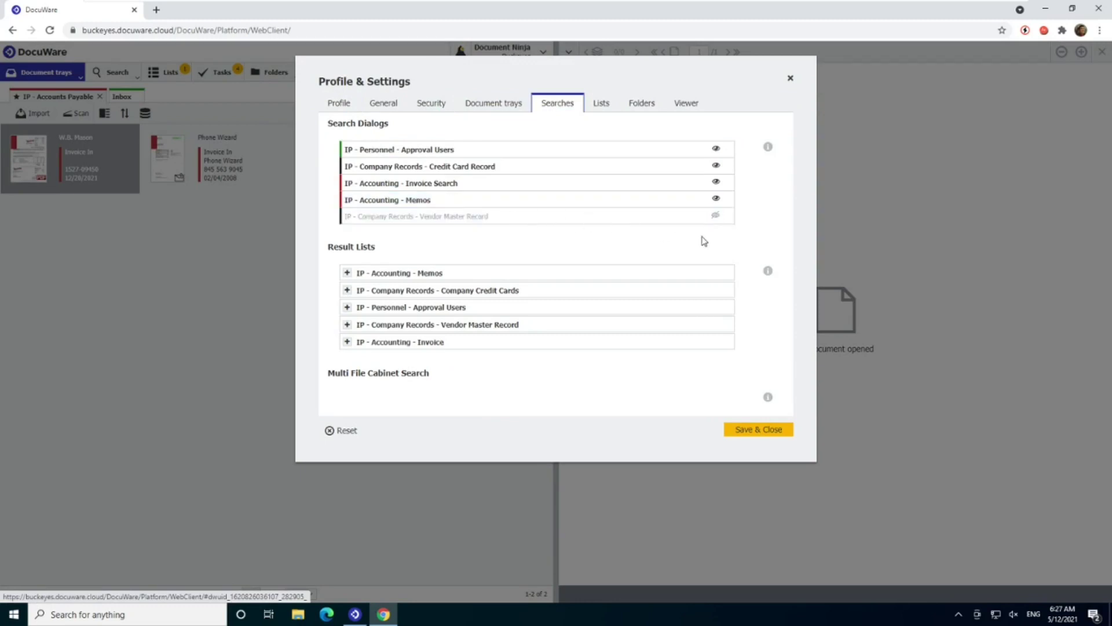
{"action": "left_click", "coordinate": [716, 216]}
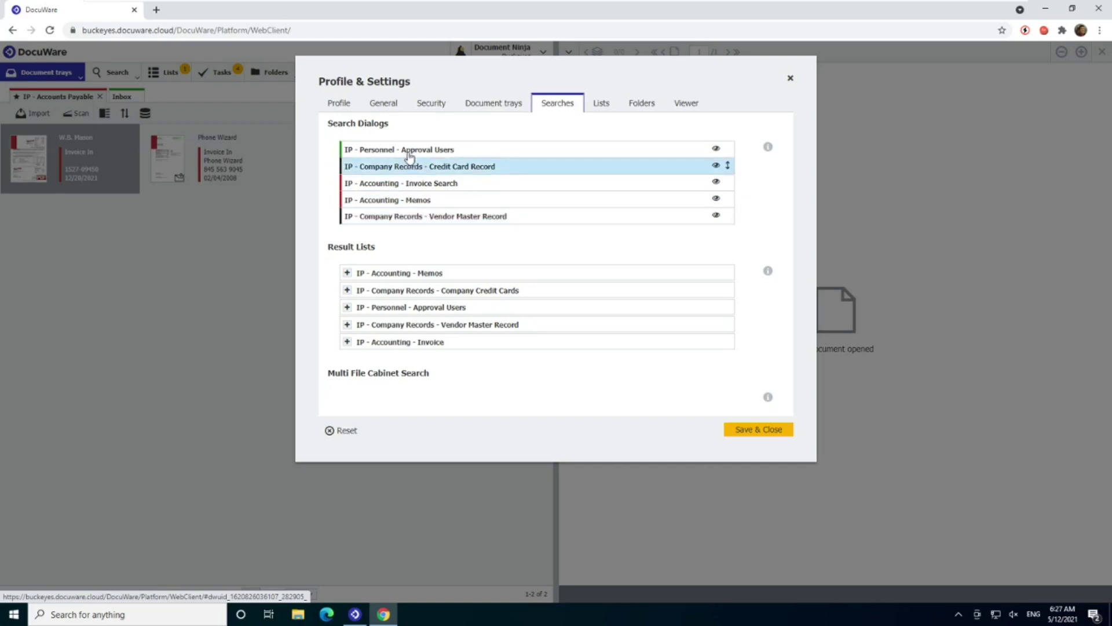
{"action": "left_click", "coordinate": [715, 216]}
{"action": "left_click", "coordinate": [715, 217]}
{"action": "left_click", "coordinate": [747, 436]}
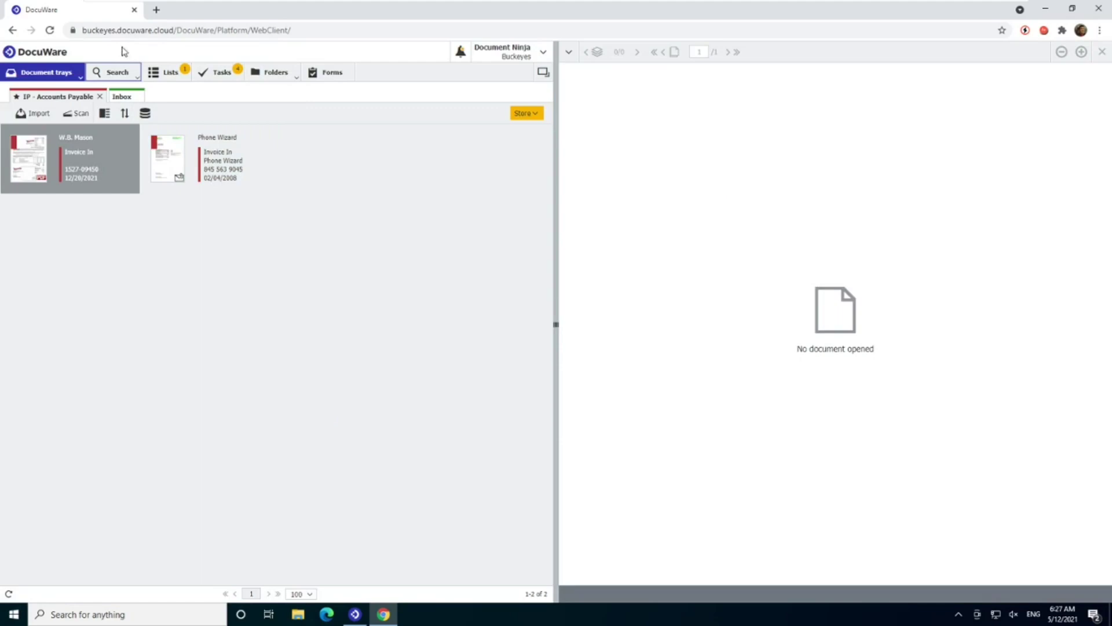
- Choose 'IP - Personnel - Approval Users' from the Search dropdown
{"action": "mouse_move", "coordinate": [120, 75]}
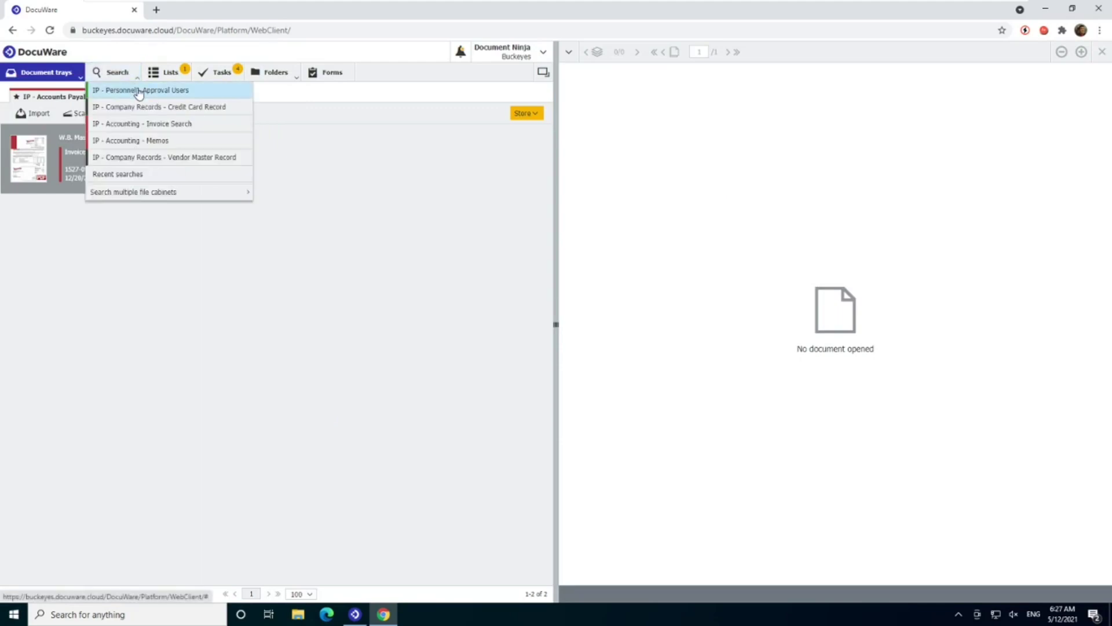
{"action": "left_click", "coordinate": [120, 98]}
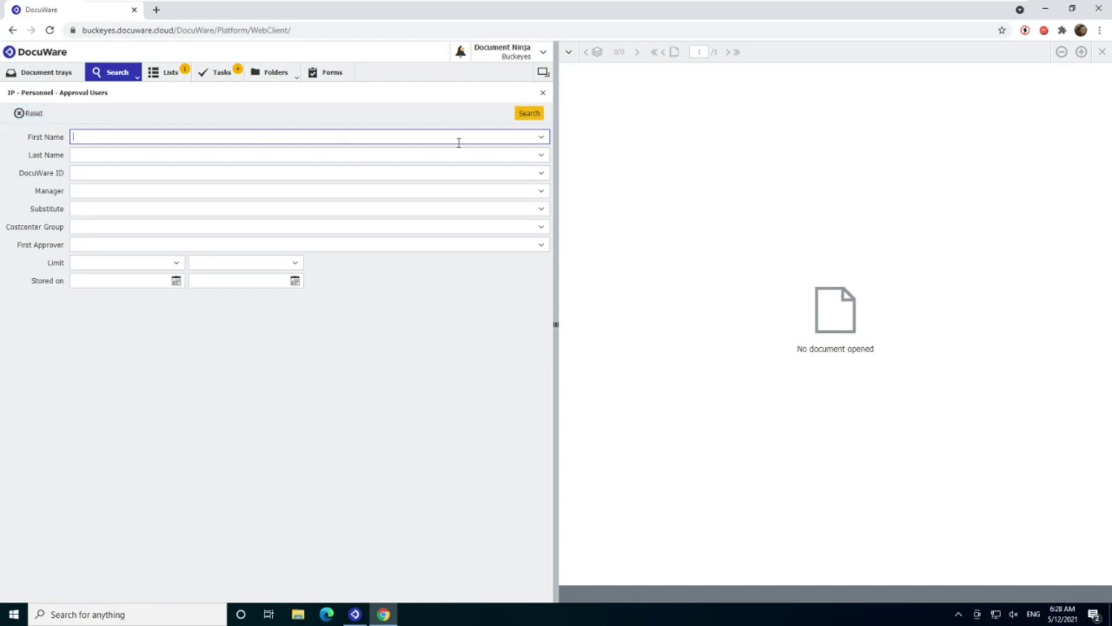
- Run an empty search and scroll right to see Costcenter Group and First Approver for 12 records
{"action": "left_click", "coordinate": [530, 114]}
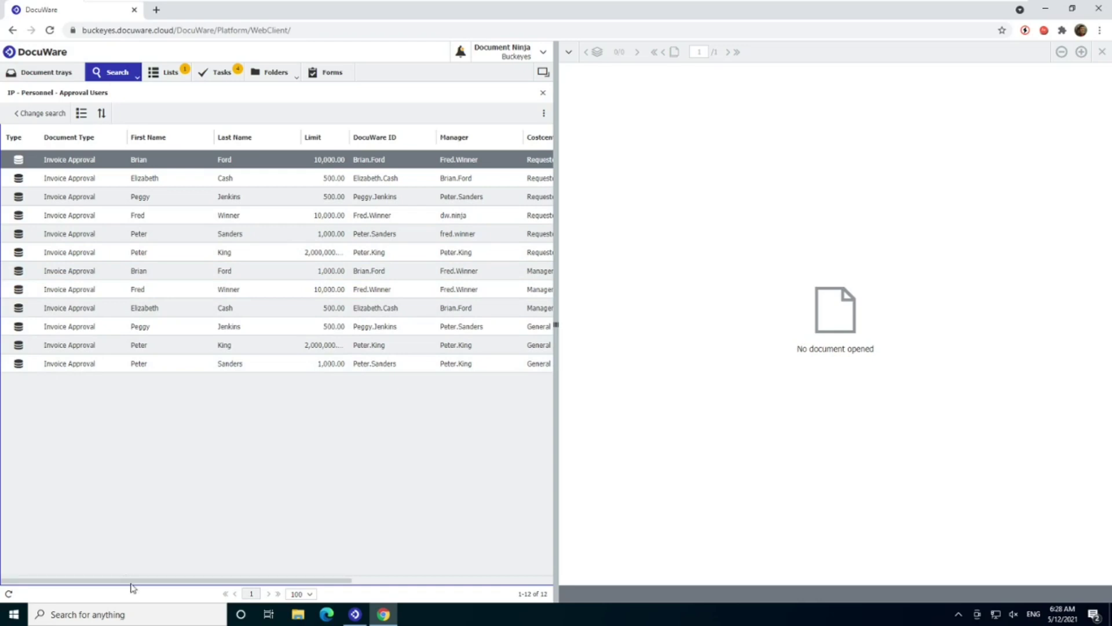
{"action": "left_click_drag", "start_coordinate": [132, 583], "coordinate": [142, 583]}
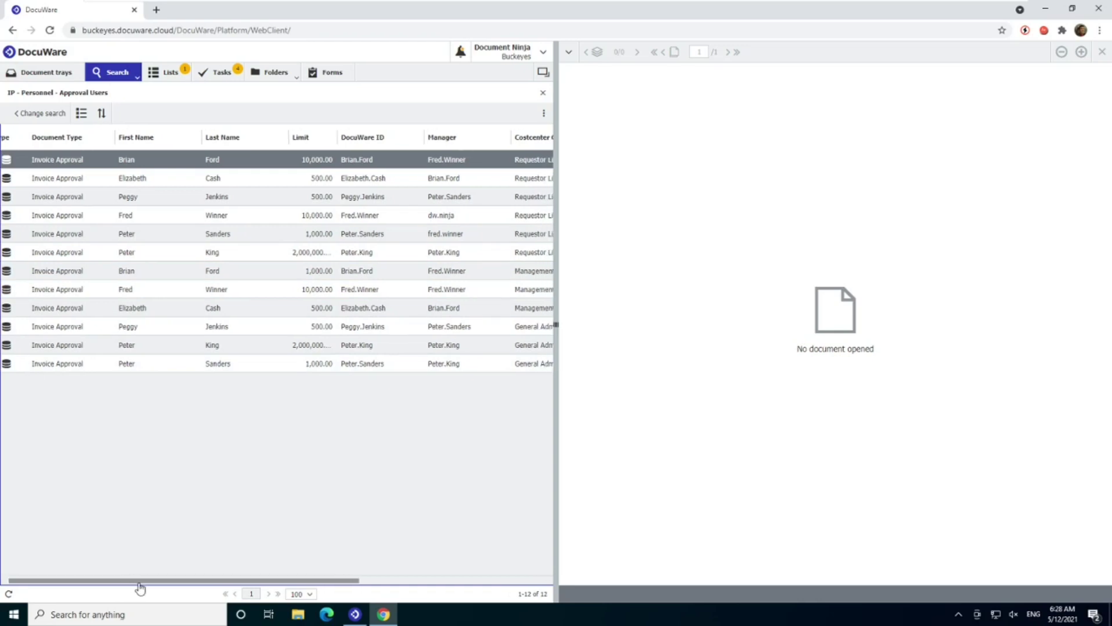
{"action": "left_click", "coordinate": [318, 183]}
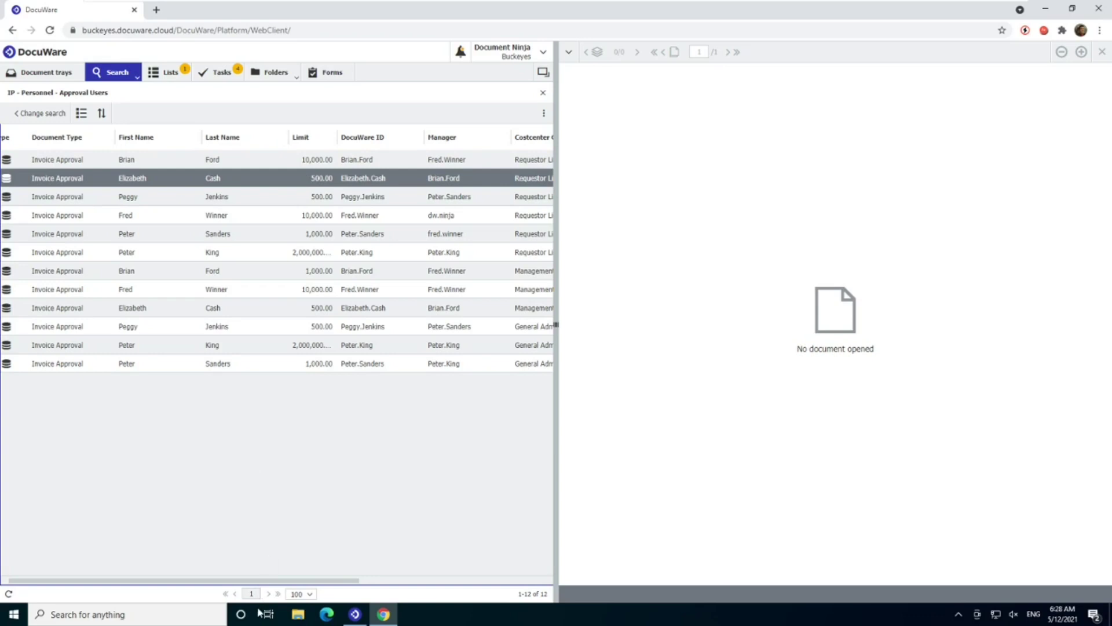
{"action": "left_click_drag", "start_coordinate": [280, 580], "coordinate": [346, 581]}
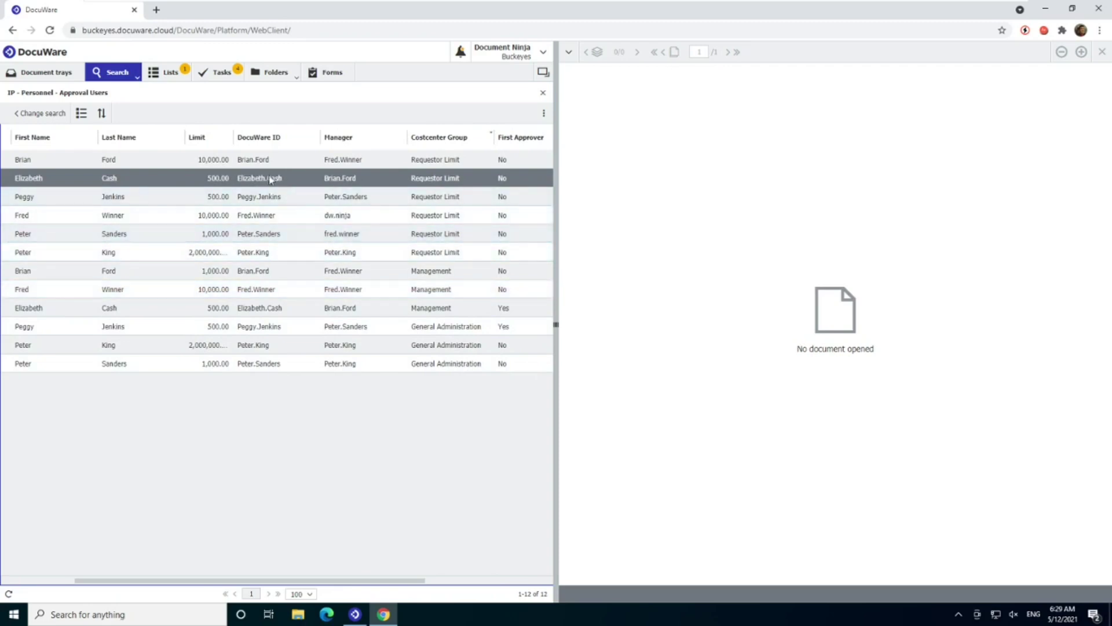
- Change the second record's Limit index entry from 500.00 to 1,500.00 and save
{"action": "mouse_move", "coordinate": [253, 142]}
{"action": "right_click", "coordinate": [299, 182]}
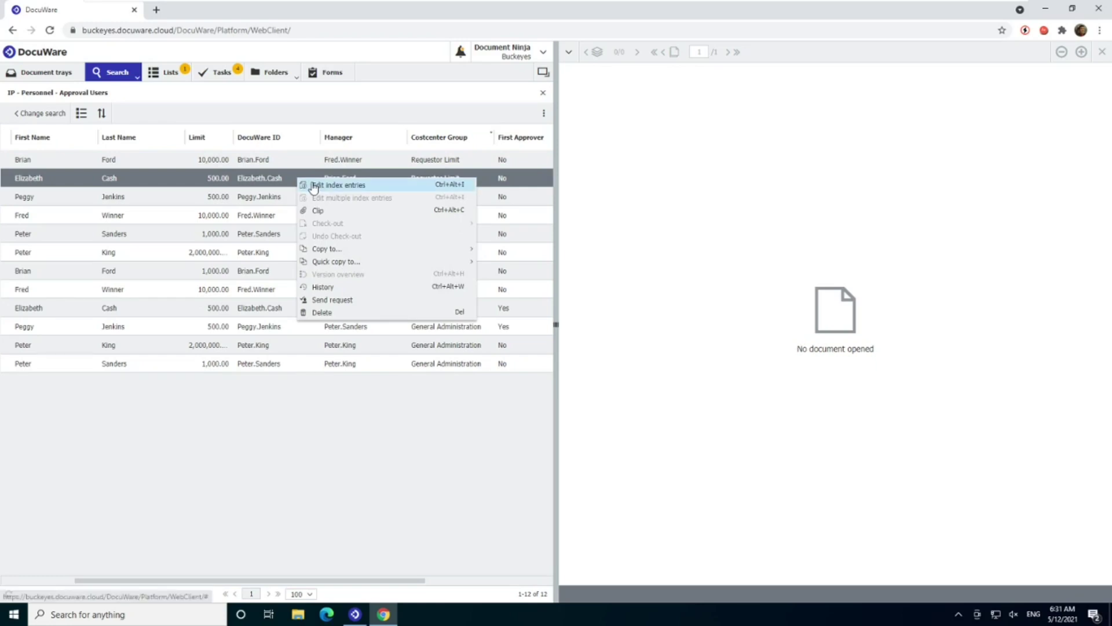
{"action": "left_click", "coordinate": [314, 186]}
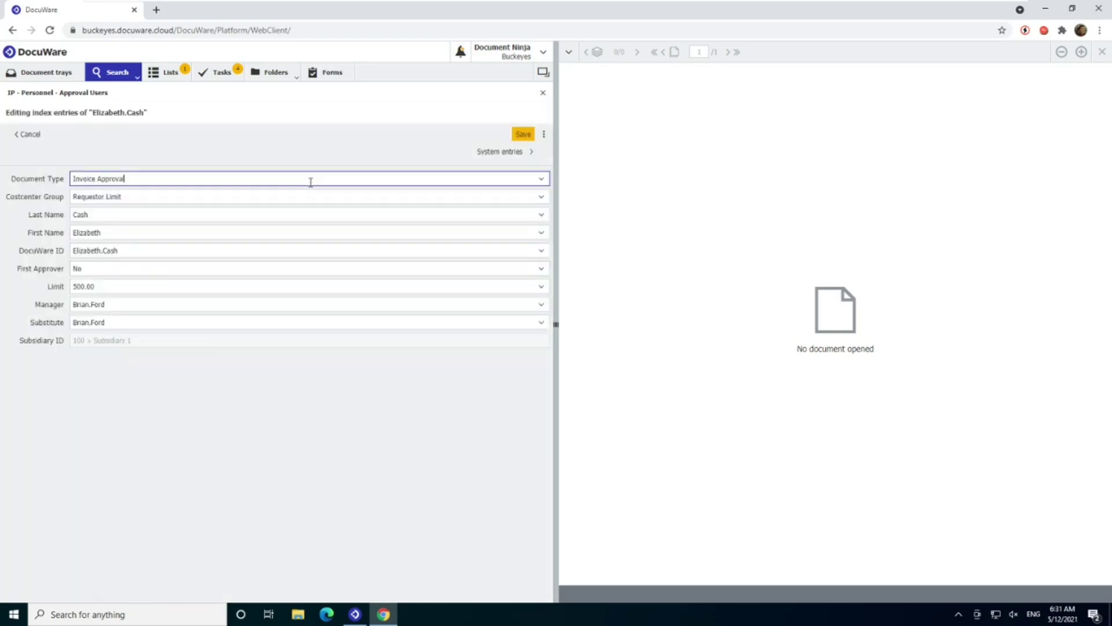
{"action": "left_click", "coordinate": [114, 286]}
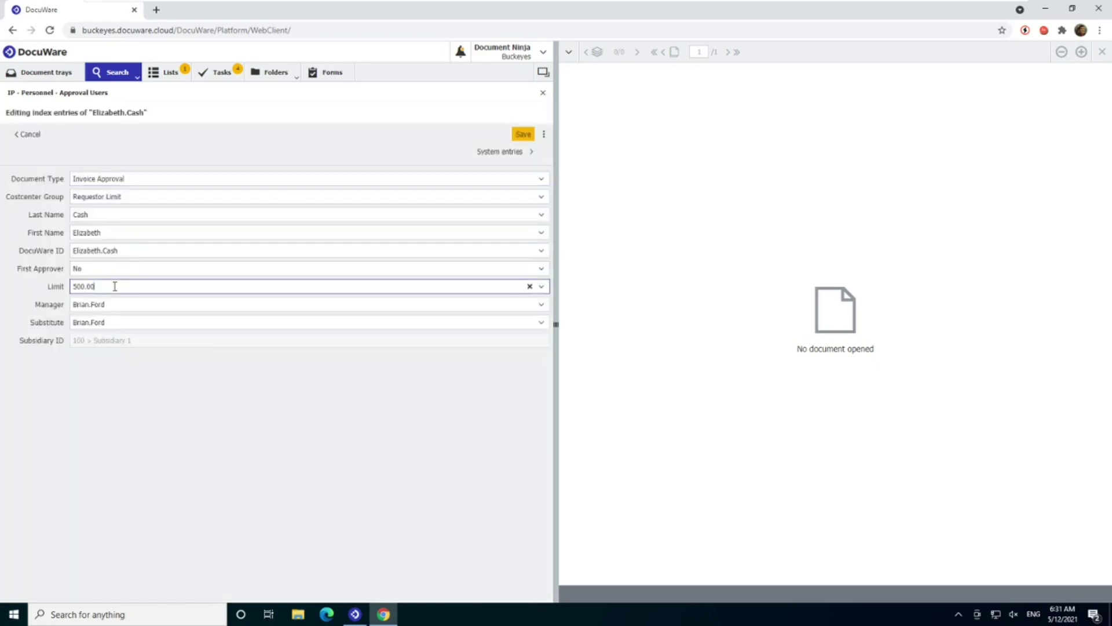
{"action": "left_click_drag", "start_coordinate": [115, 287], "coordinate": [58, 294]}
{"action": "type", "text": "1,500"}
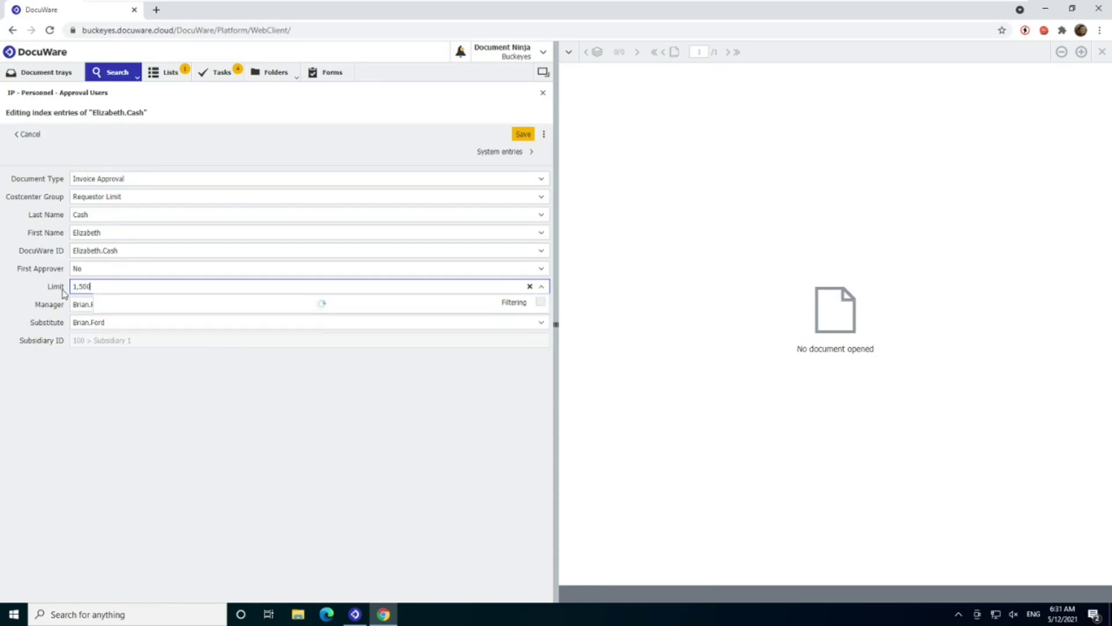
{"action": "type", "text": ".00"}
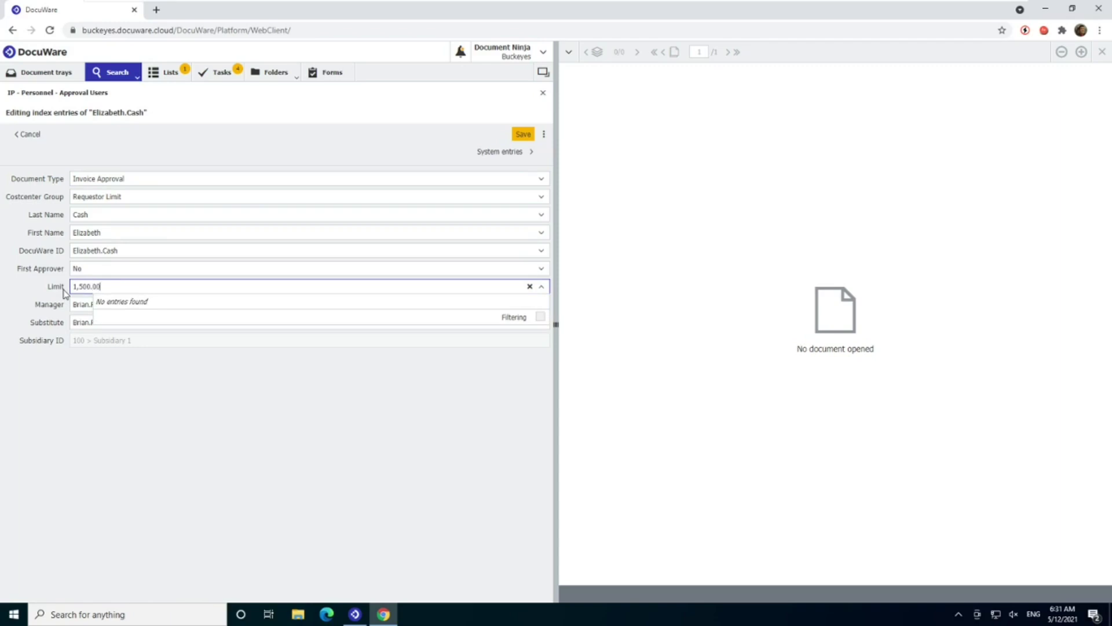
{"action": "left_click", "coordinate": [522, 135]}
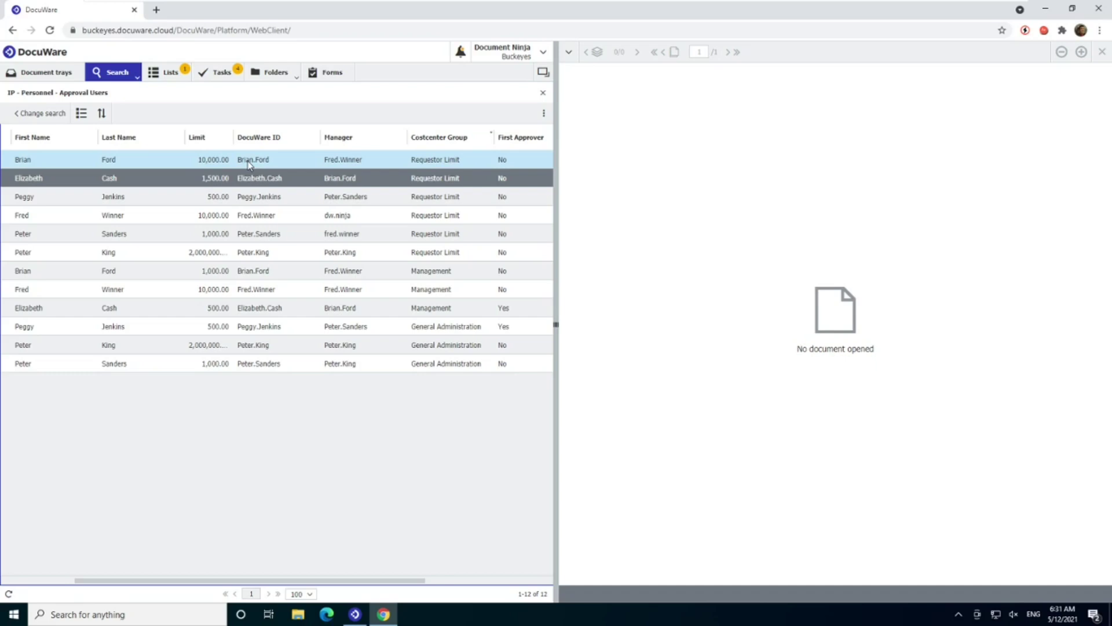
- Start a bulk Limit edit of 100000.00 on all 12 records, then cancel it
{"action": "left_click", "coordinate": [250, 164]}
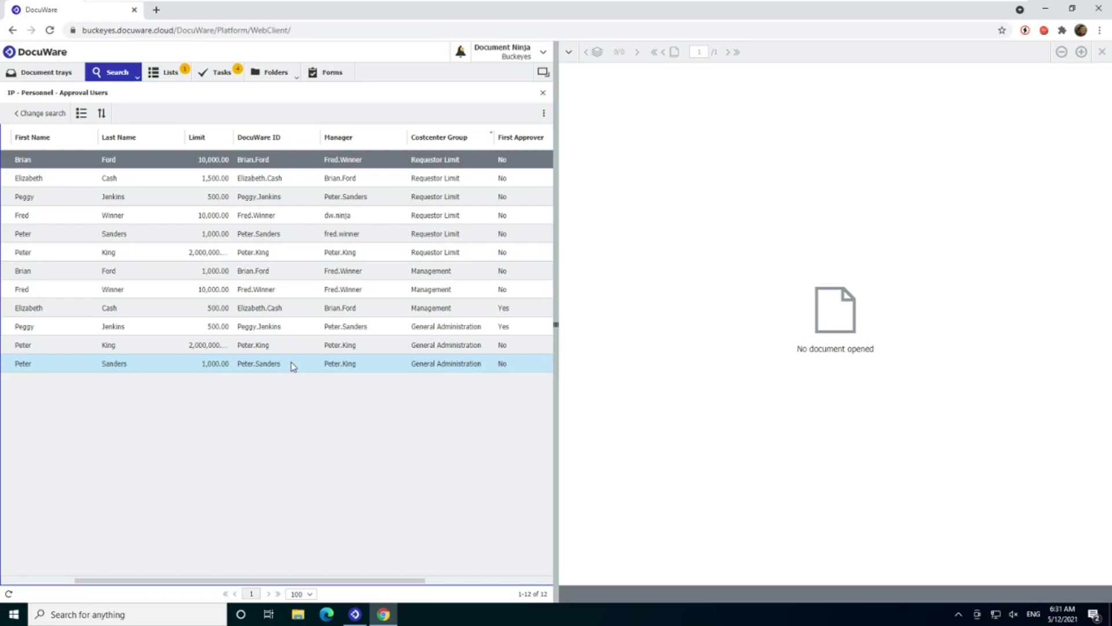
{"action": "key", "text": "ctrl+a"}
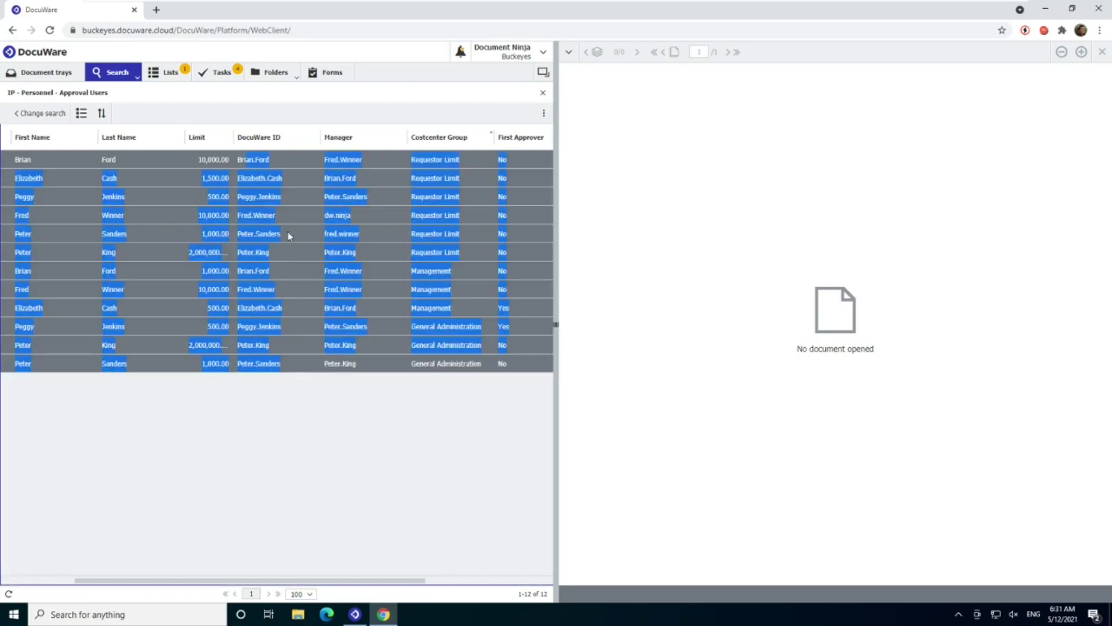
{"action": "right_click", "coordinate": [289, 235]}
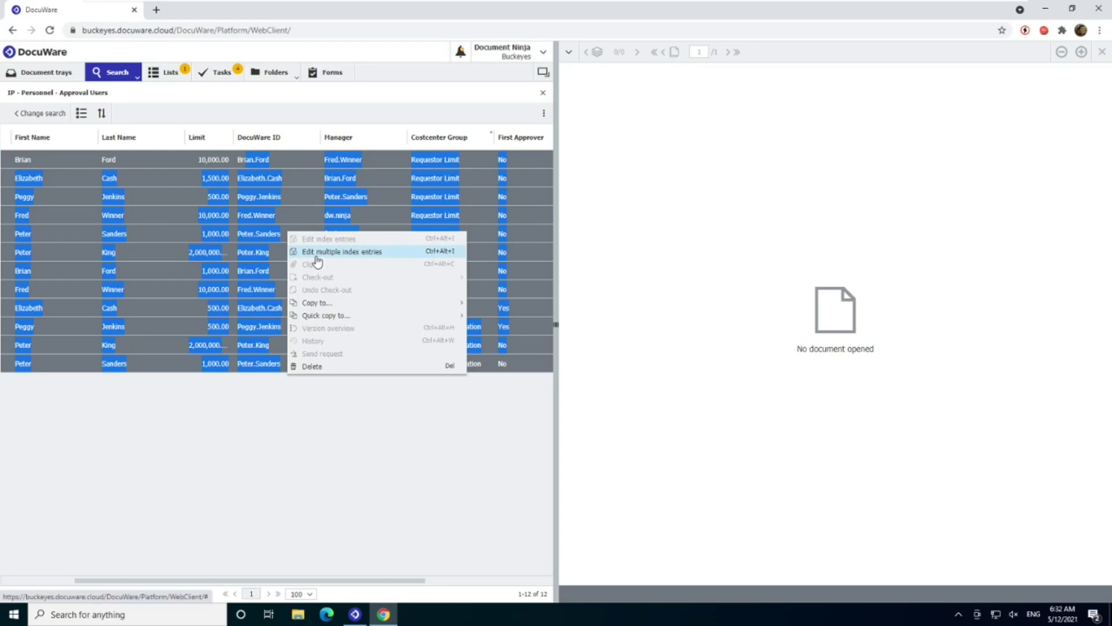
{"action": "left_click", "coordinate": [317, 255]}
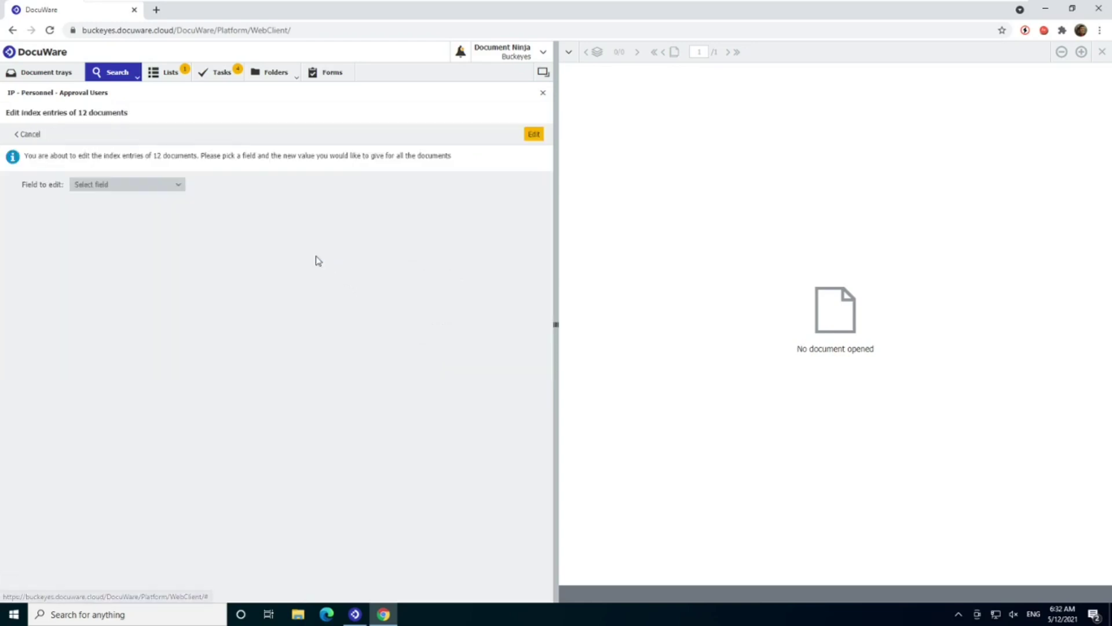
{"action": "left_click", "coordinate": [170, 185]}
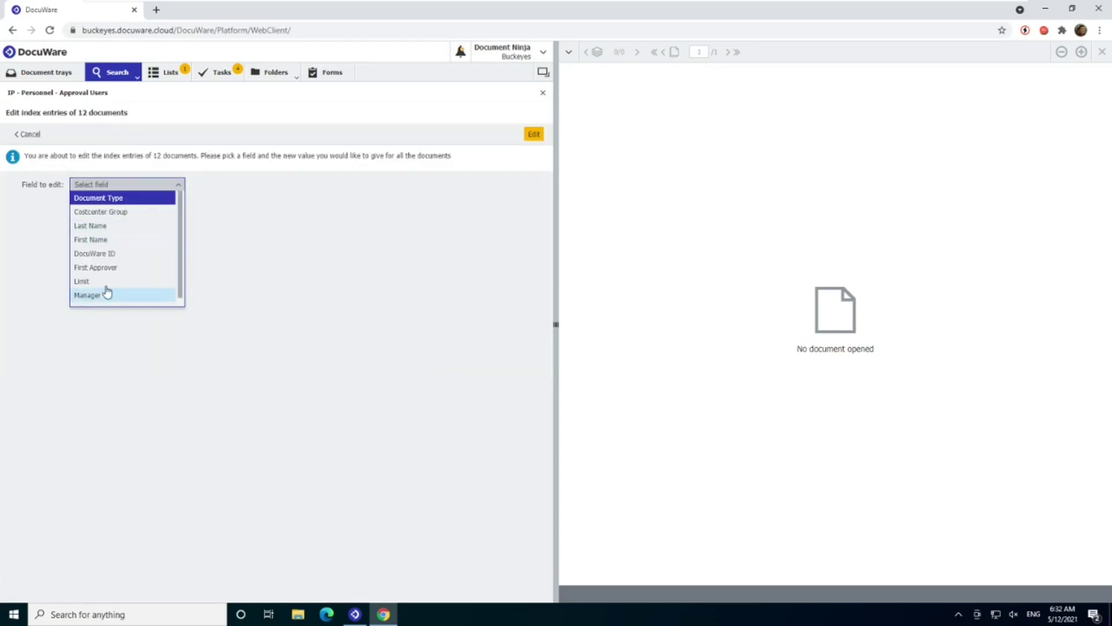
{"action": "left_click", "coordinate": [87, 283]}
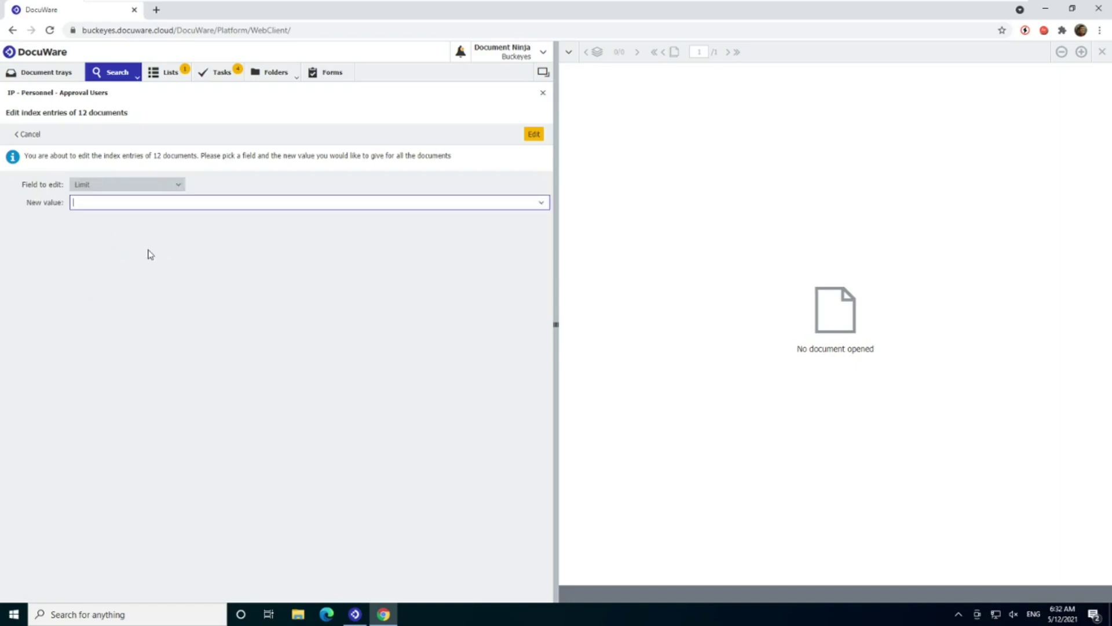
{"action": "type", "text": "100"}
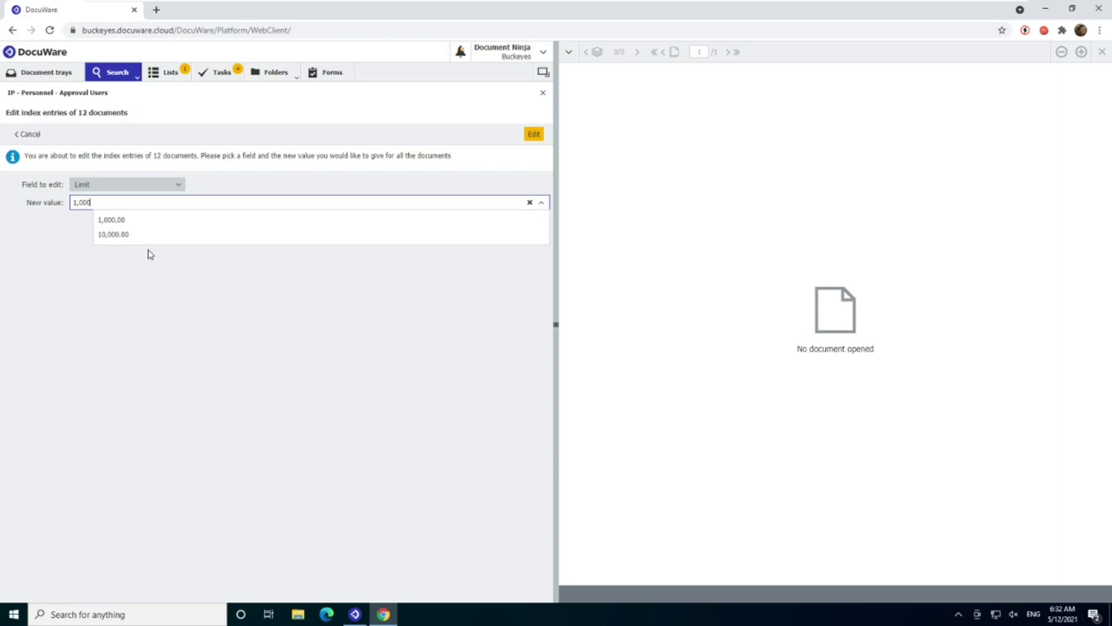
{"action": "type", "text": "0"}
{"action": "type", "text": "00"}
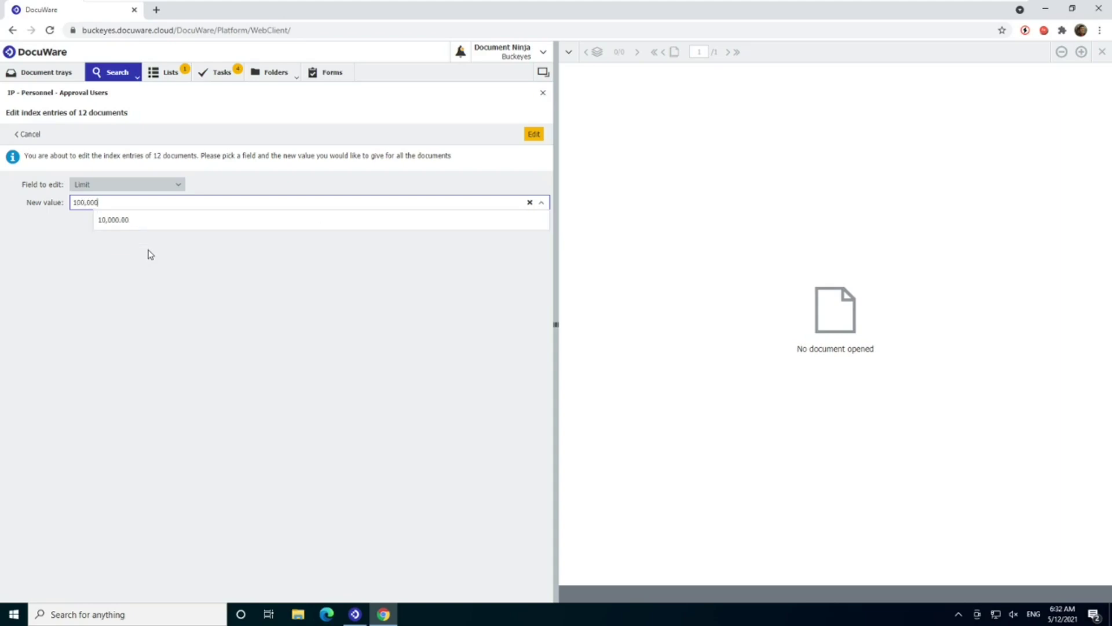
{"action": "type", "text": ".00"}
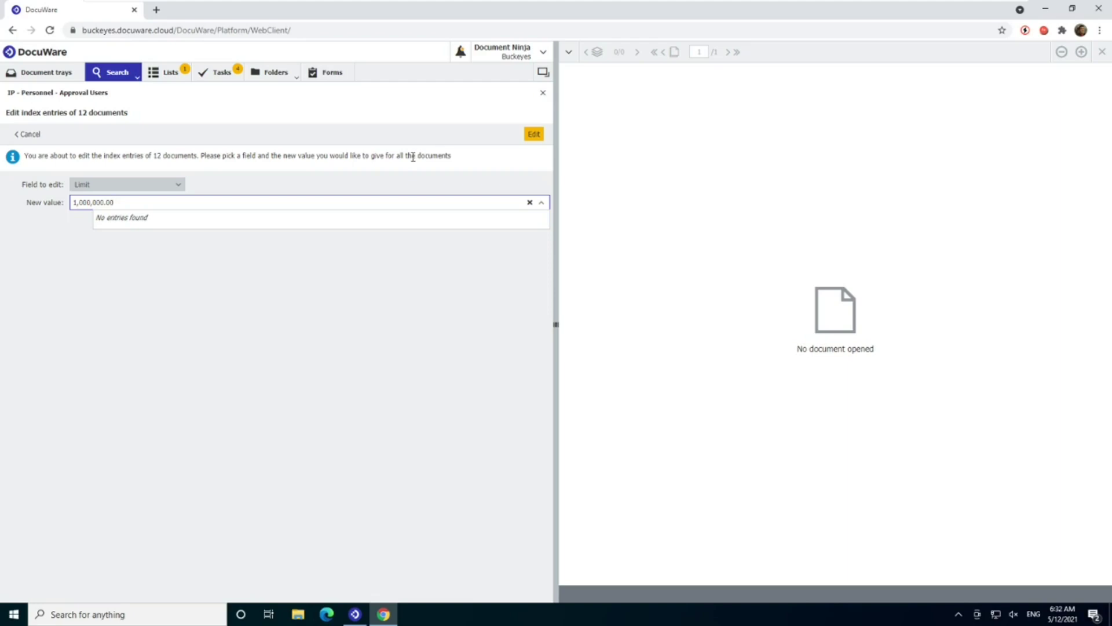
{"action": "left_click", "coordinate": [29, 134]}
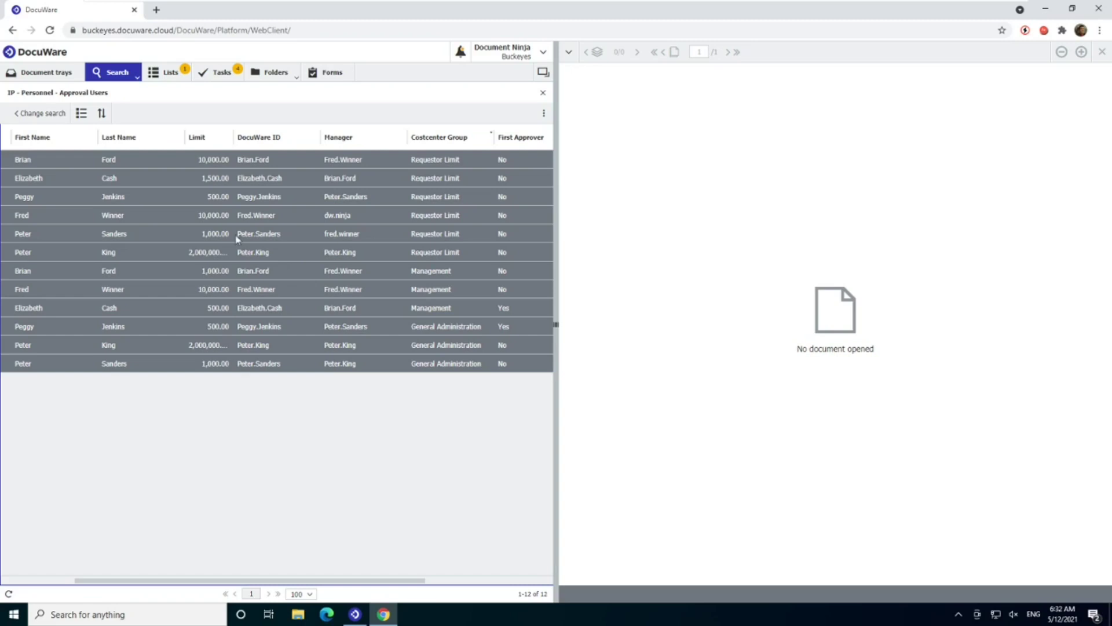
- Select a single record, then return to the empty Approval Users search form
{"action": "left_click", "coordinate": [151, 229]}
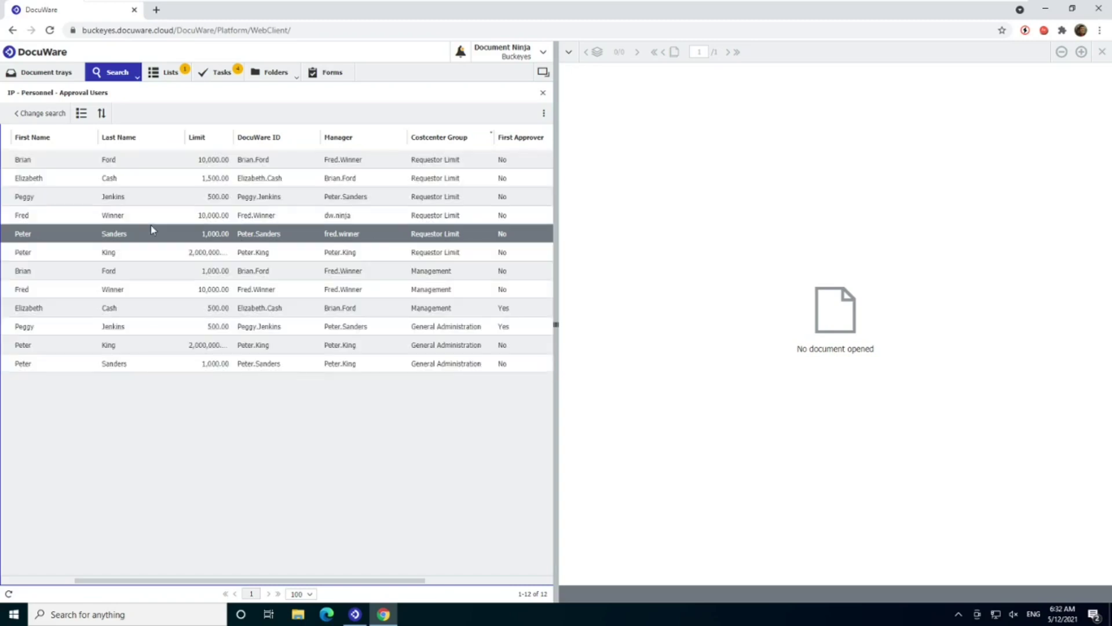
{"action": "left_click", "coordinate": [169, 197]}
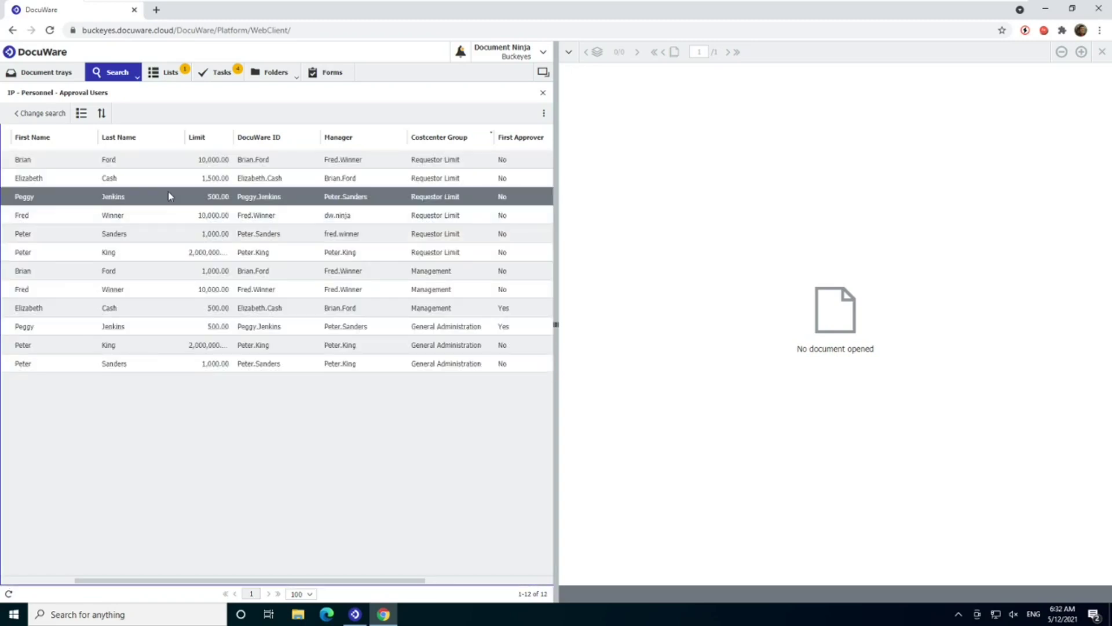
{"action": "left_click", "coordinate": [34, 115]}
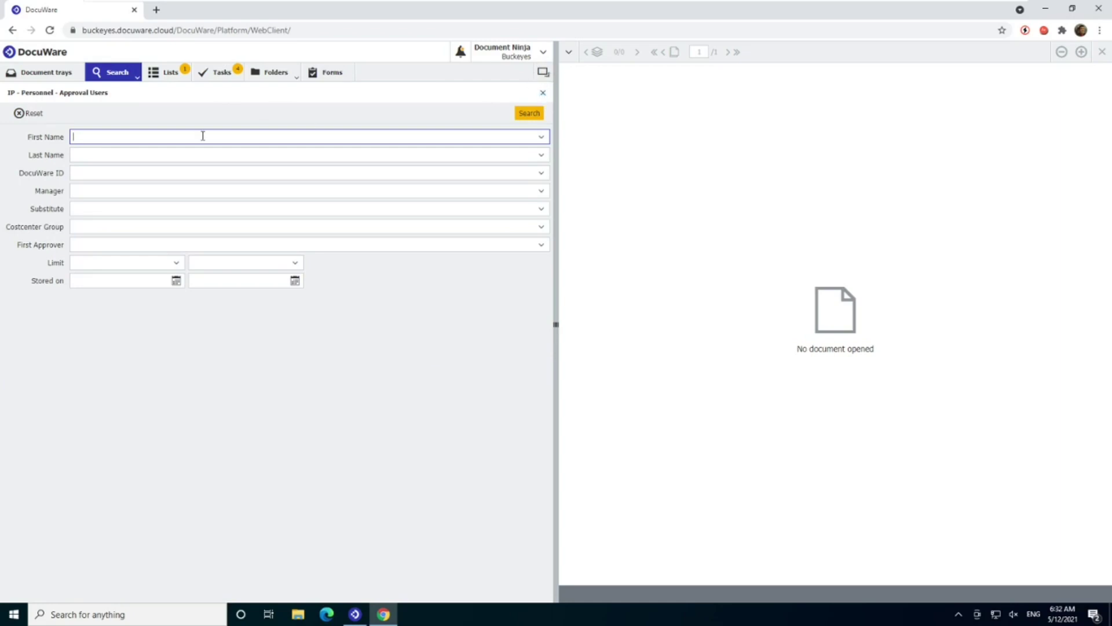
- In the Accounts Payable tray, clear the selection and list the data record types
{"action": "left_click", "coordinate": [19, 80]}
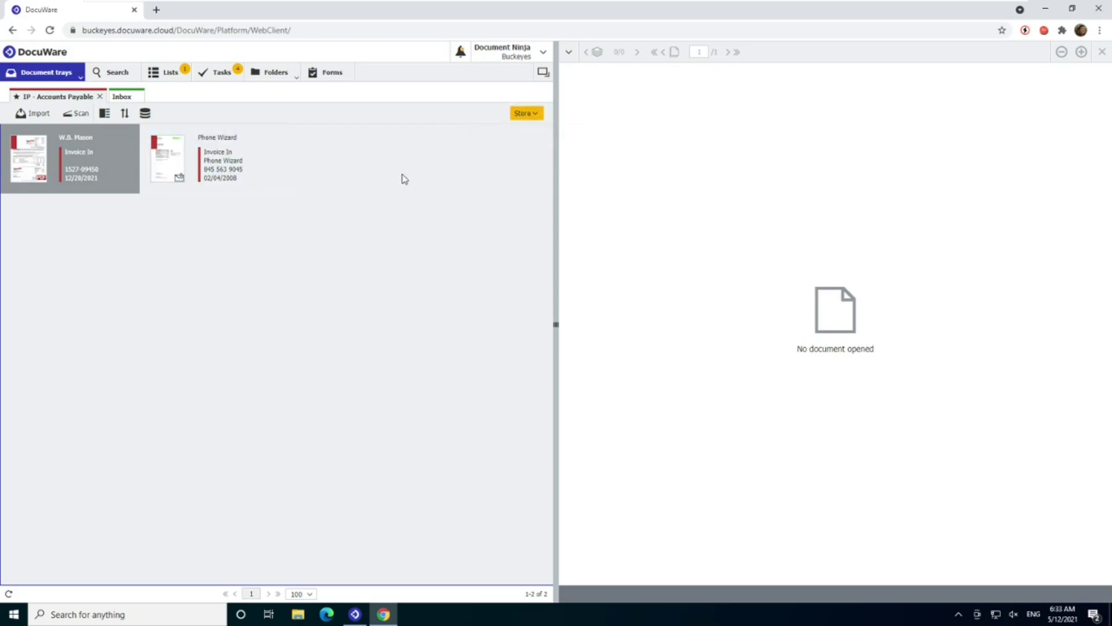
{"action": "left_click", "coordinate": [386, 160]}
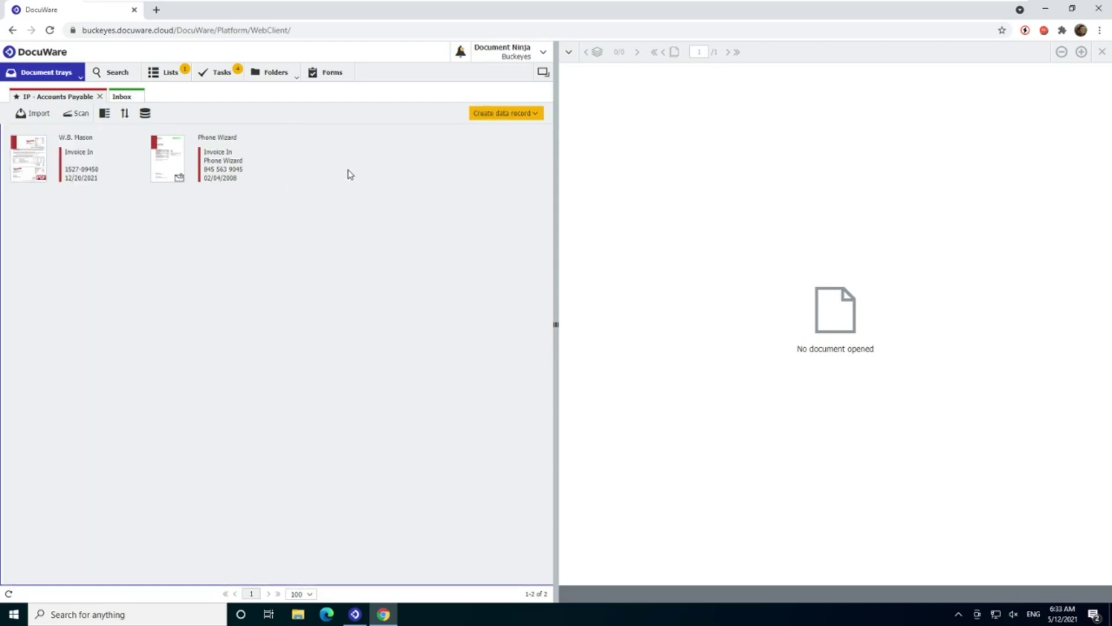
{"action": "left_click", "coordinate": [507, 115]}
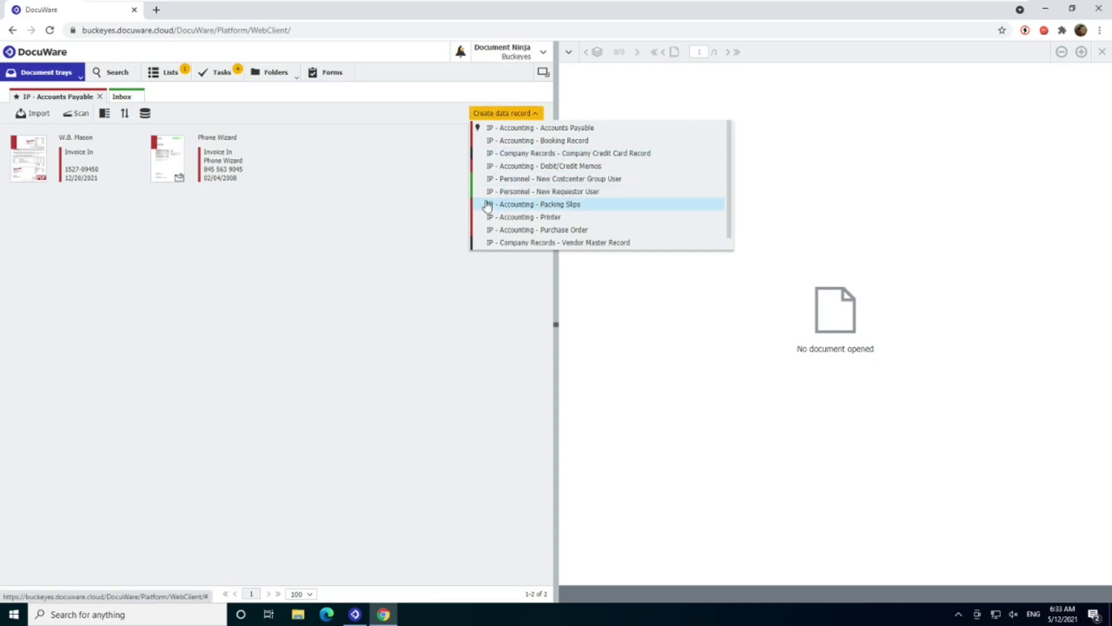
- Start a New Requestor User record with the approver's first name, last name and DocuWare ID
{"action": "left_click", "coordinate": [516, 191]}
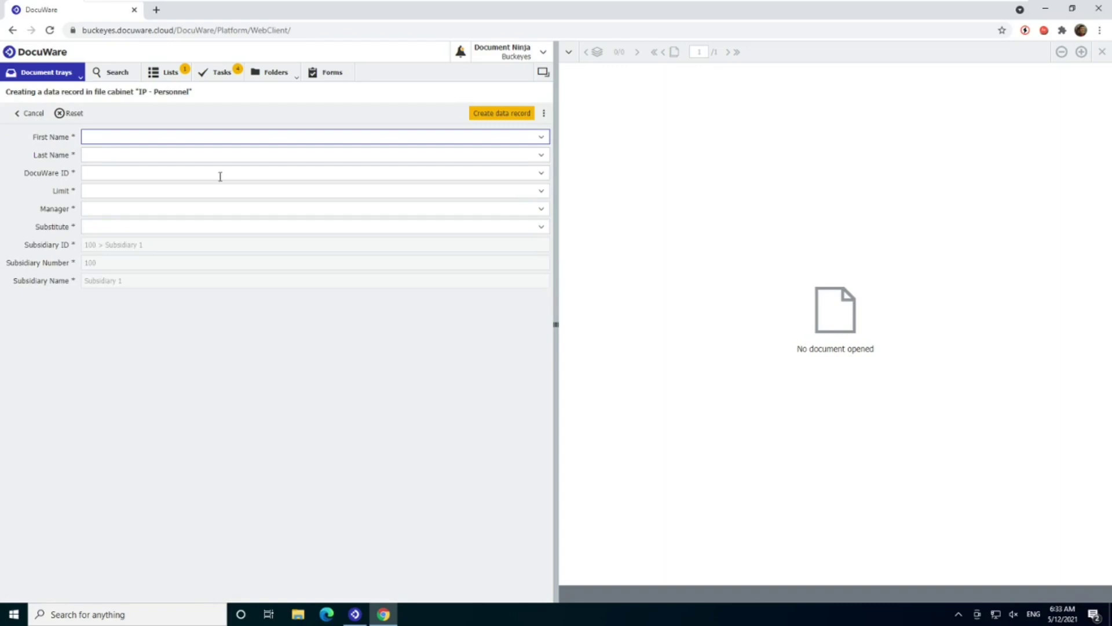
{"action": "type", "text": "D"}
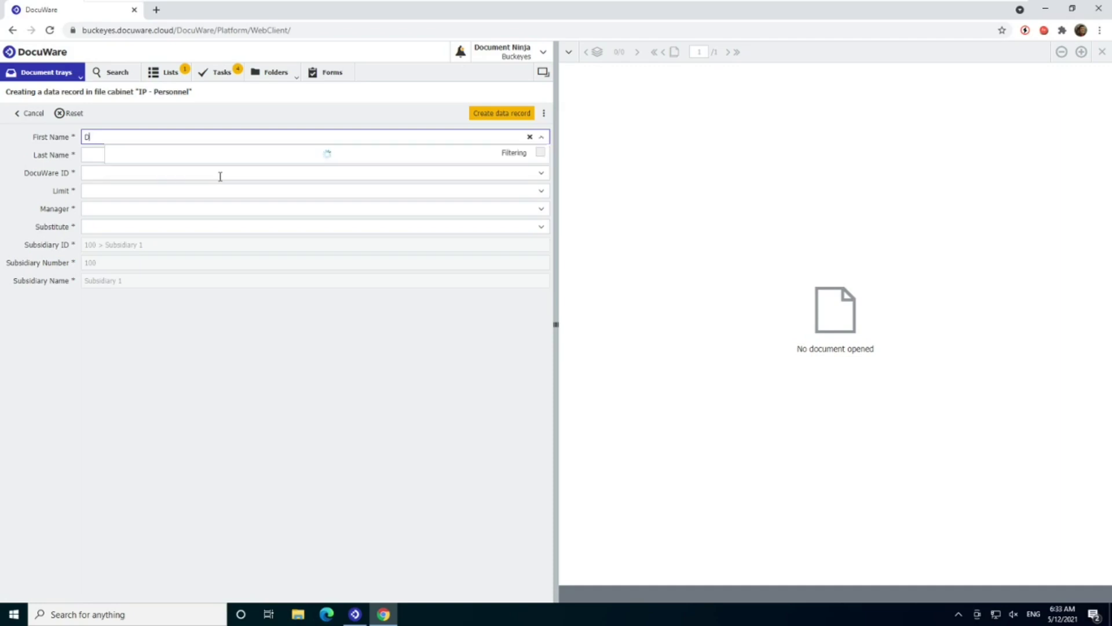
{"action": "type", "text": "oocumeent"}
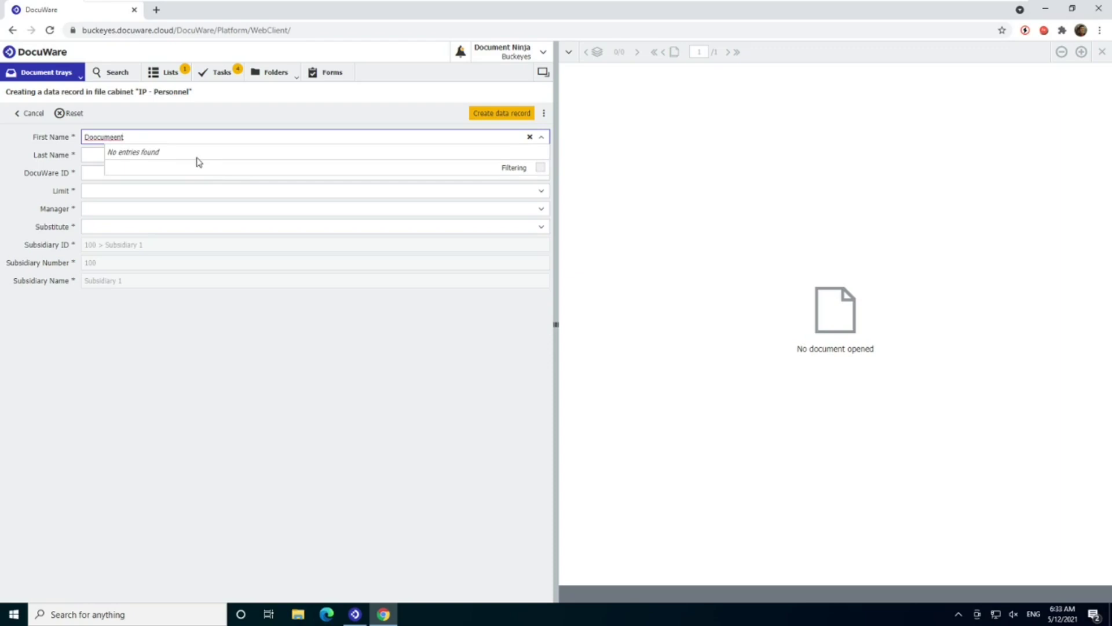
{"action": "key", "text": "BackSpace"}
{"action": "key", "text": "BackSpace"}
{"action": "key", "text": "BackSpace"}
{"action": "type", "text": "nt"}
{"action": "key", "text": "Tab"}
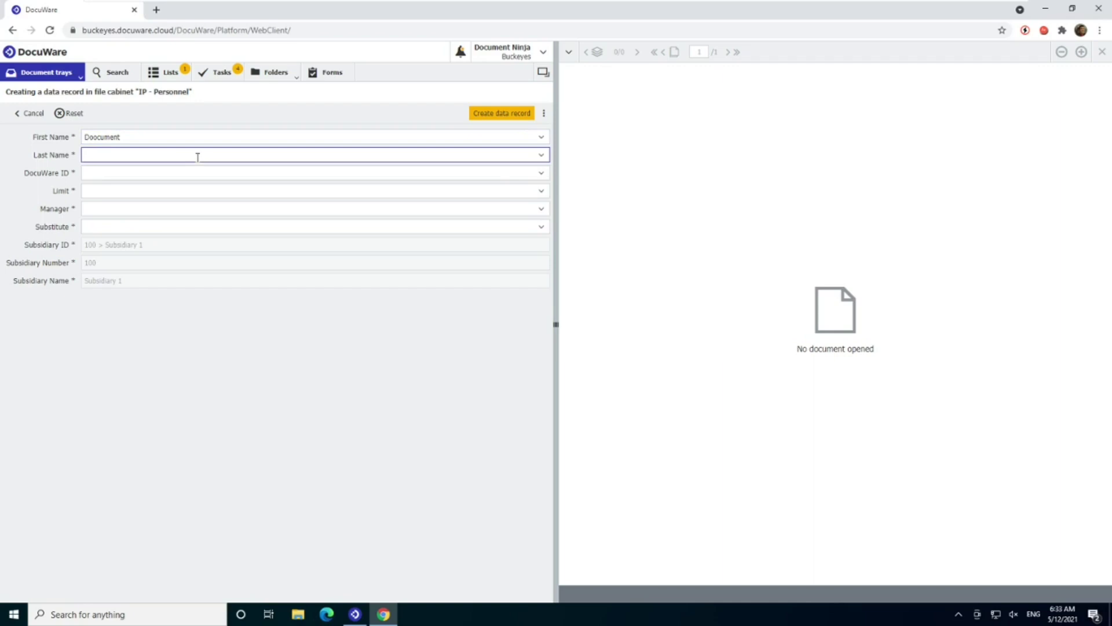
{"action": "type", "text": "Ninja"}
{"action": "key", "text": "Tab"}
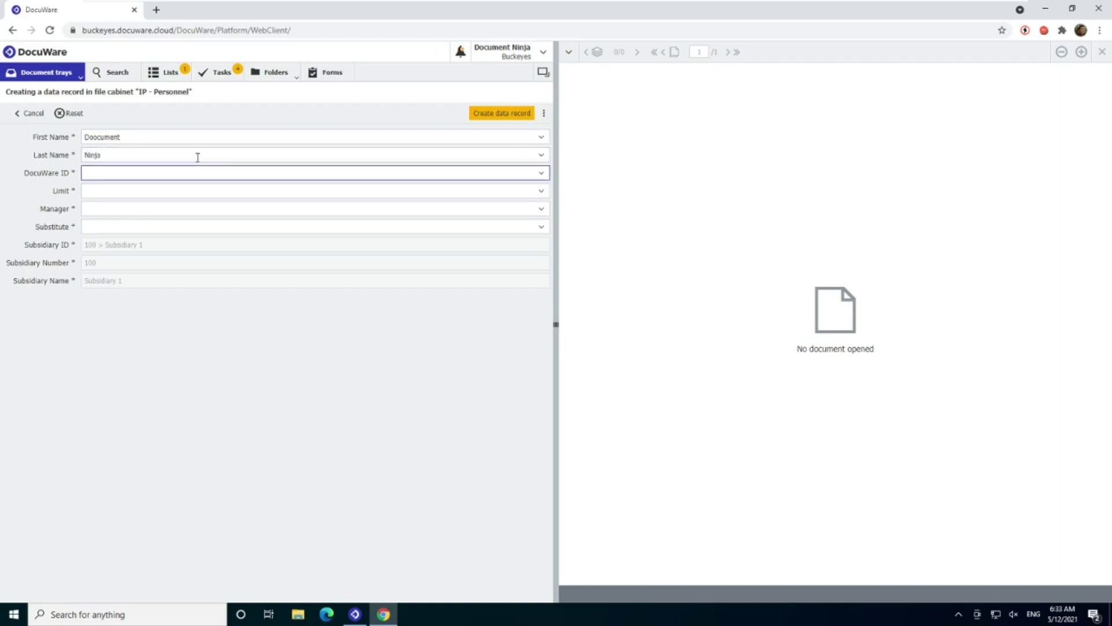
{"action": "type", "text": "d"}
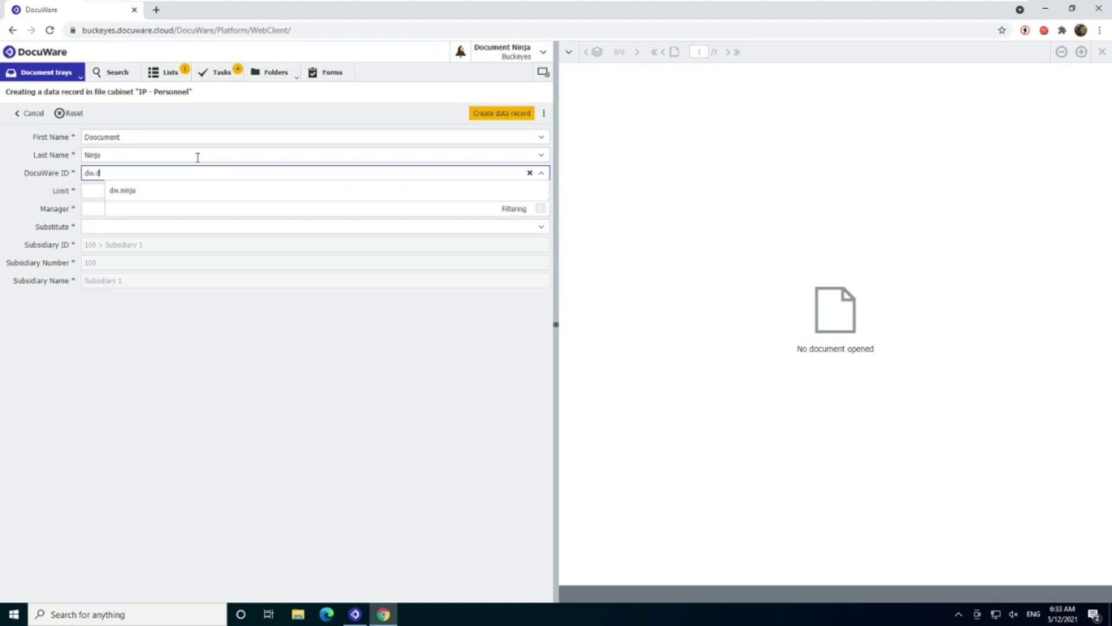
{"action": "type", "text": "w.ninja"}
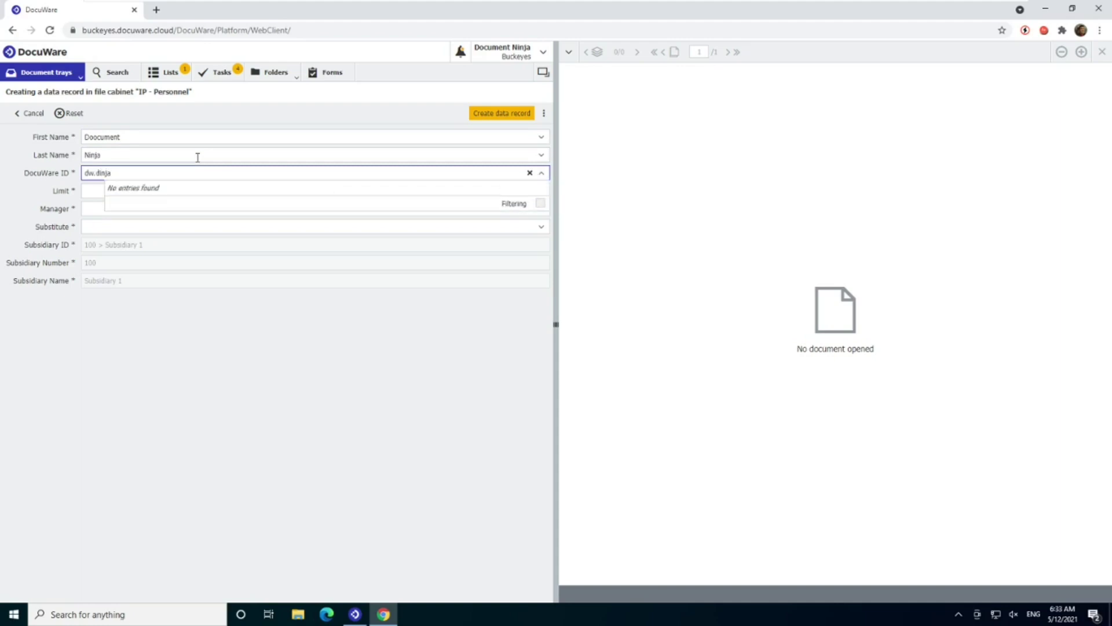
{"action": "key", "text": "BackSpace"}
{"action": "key", "text": "BackSpace"}
{"action": "key", "text": "BackSpace"}
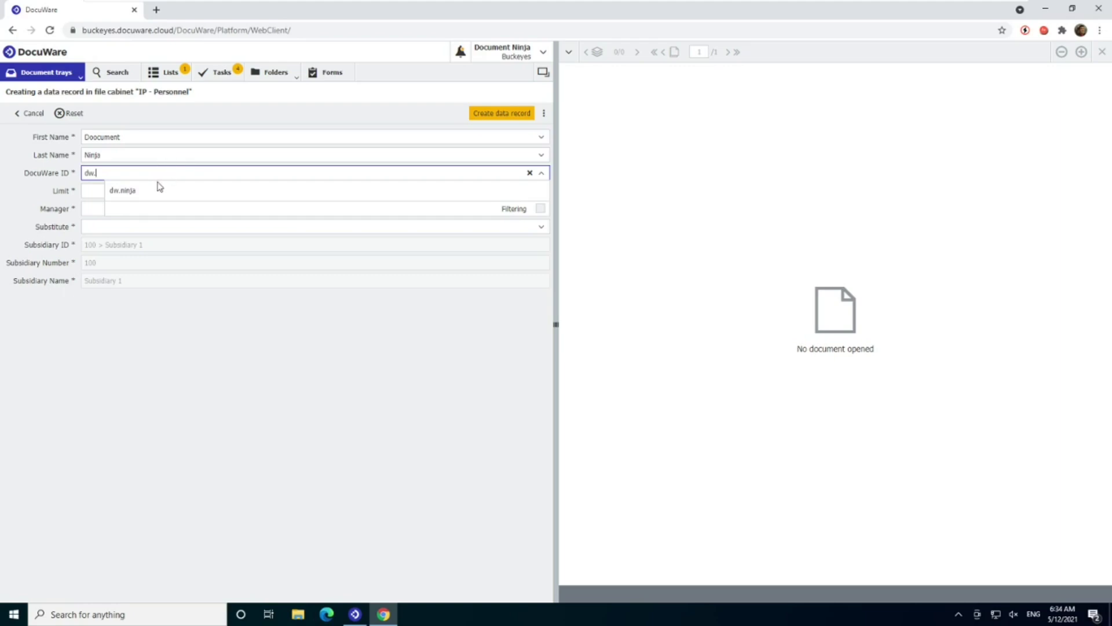
{"action": "left_click", "coordinate": [124, 192]}
- Enter 10,000,000.00 as the approver's Limit
{"action": "left_click", "coordinate": [125, 192]}
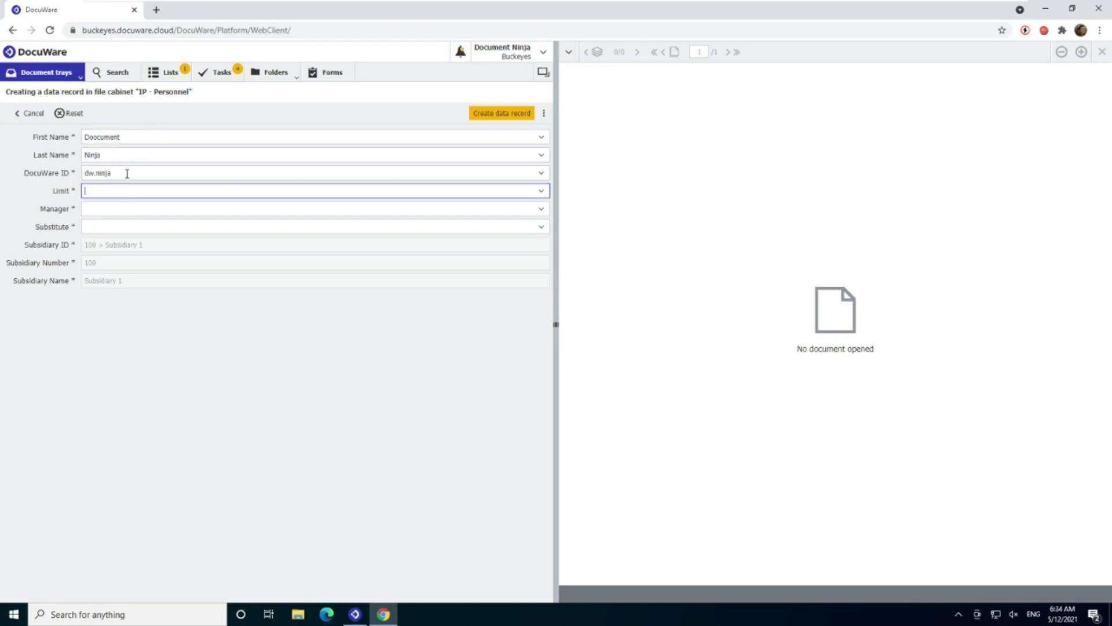
{"action": "type", "text": "10,0"}
{"action": "type", "text": "00,00"}
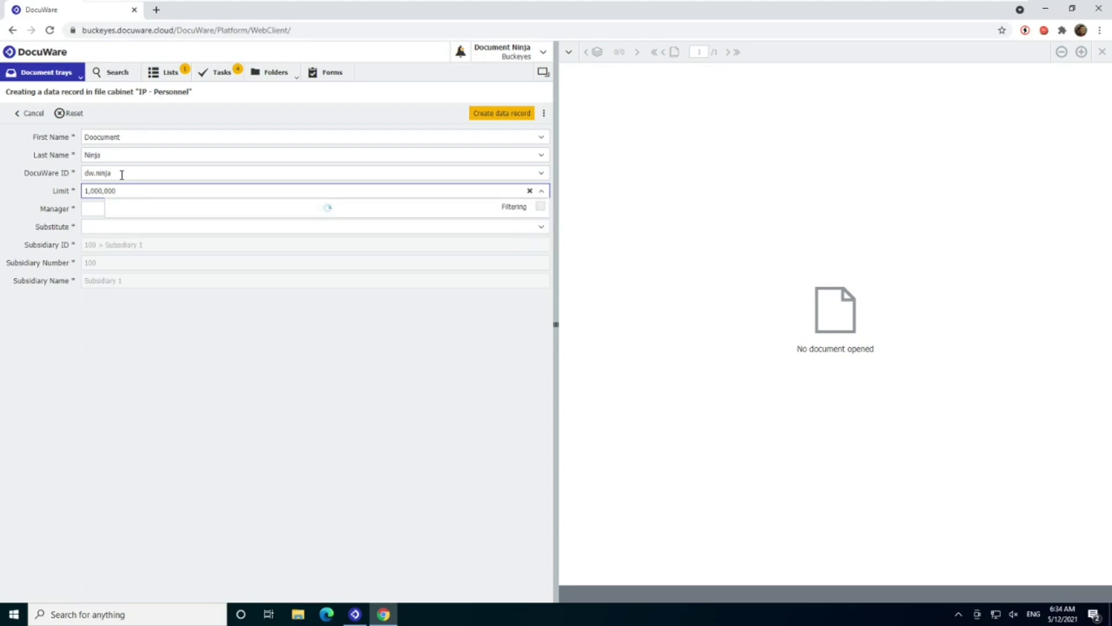
{"action": "type", "text": "0.00"}
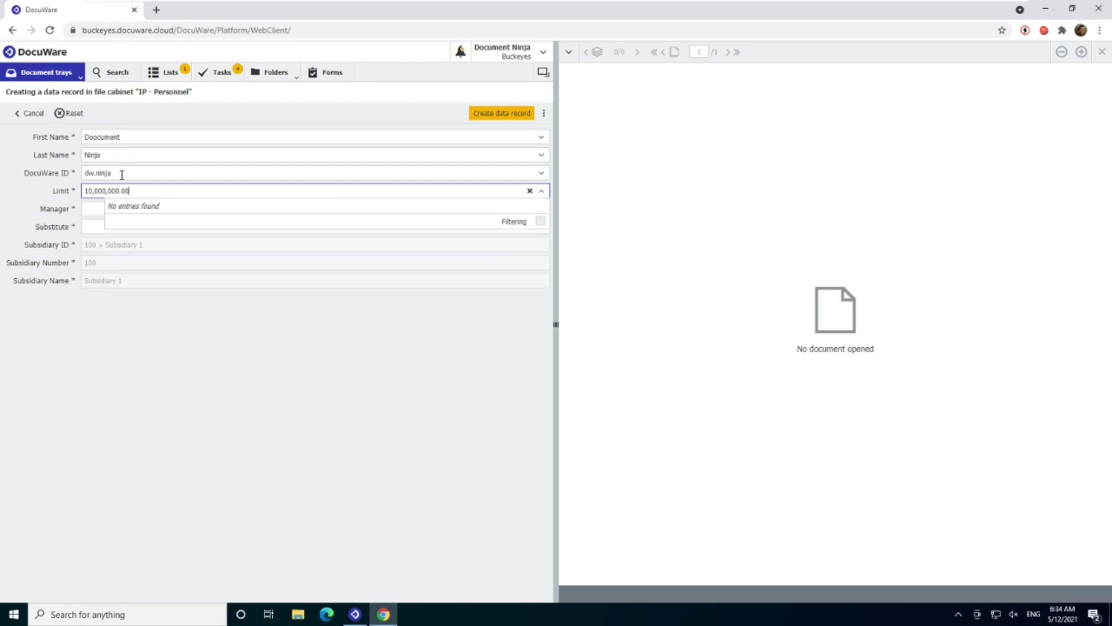
{"action": "key", "text": "Tab"}
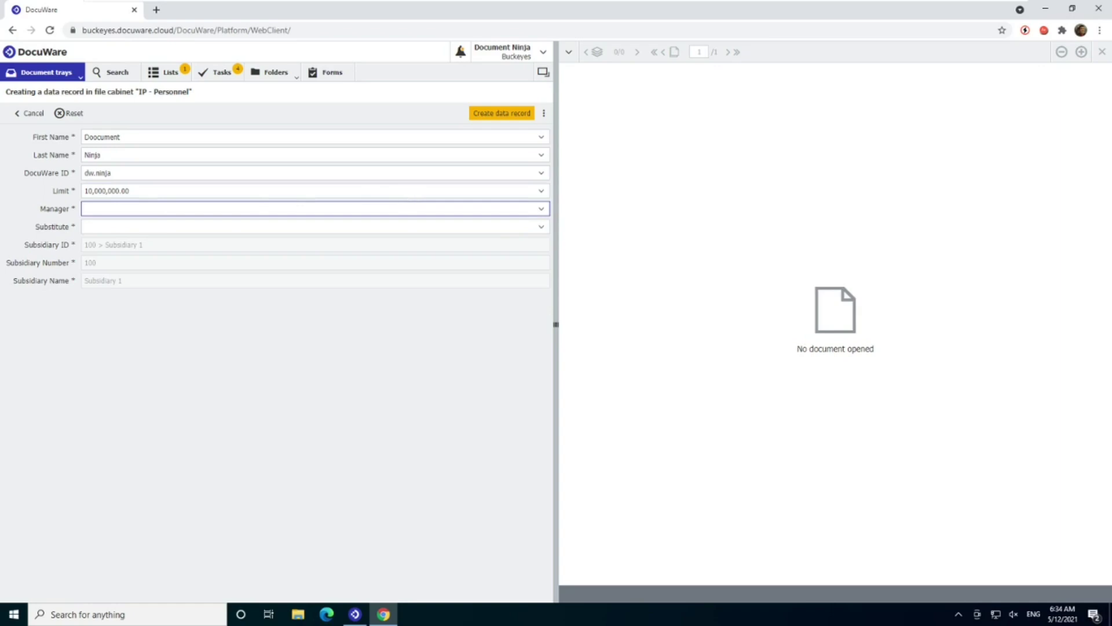
- Pick a manager, choose the admin user as substitute, and create the data record
{"action": "left_click", "coordinate": [538, 212]}
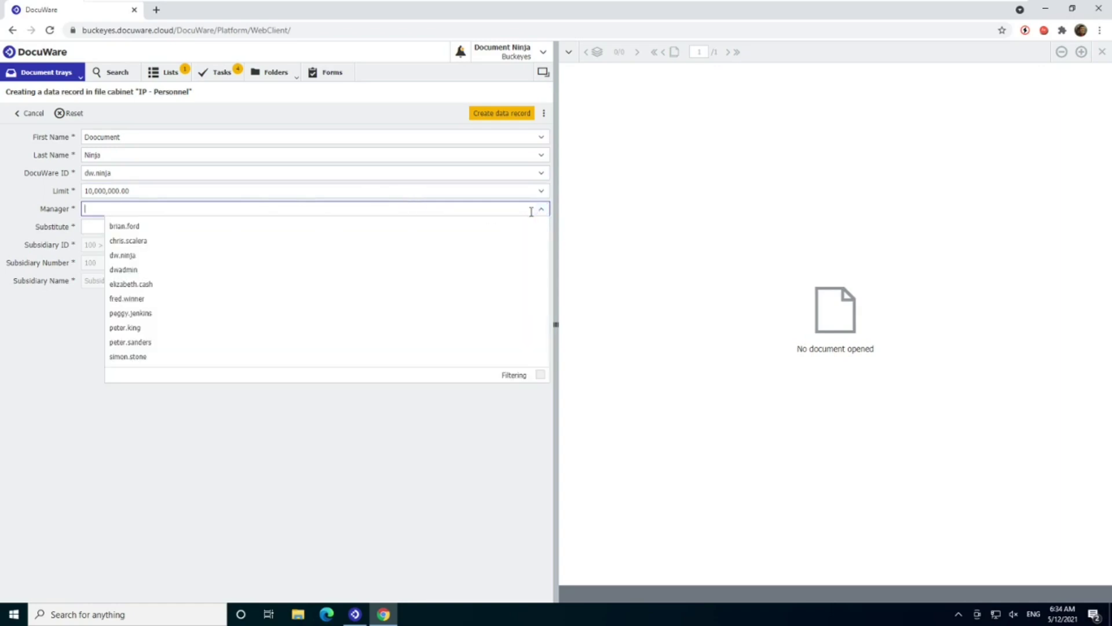
{"action": "left_click", "coordinate": [501, 231]}
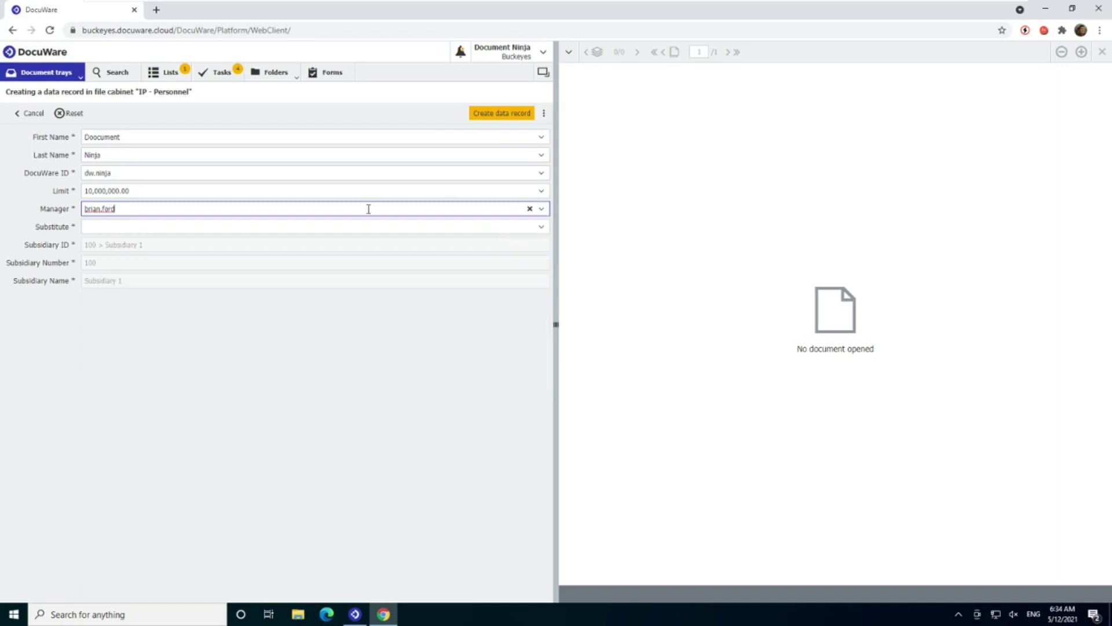
{"action": "left_click", "coordinate": [374, 226]}
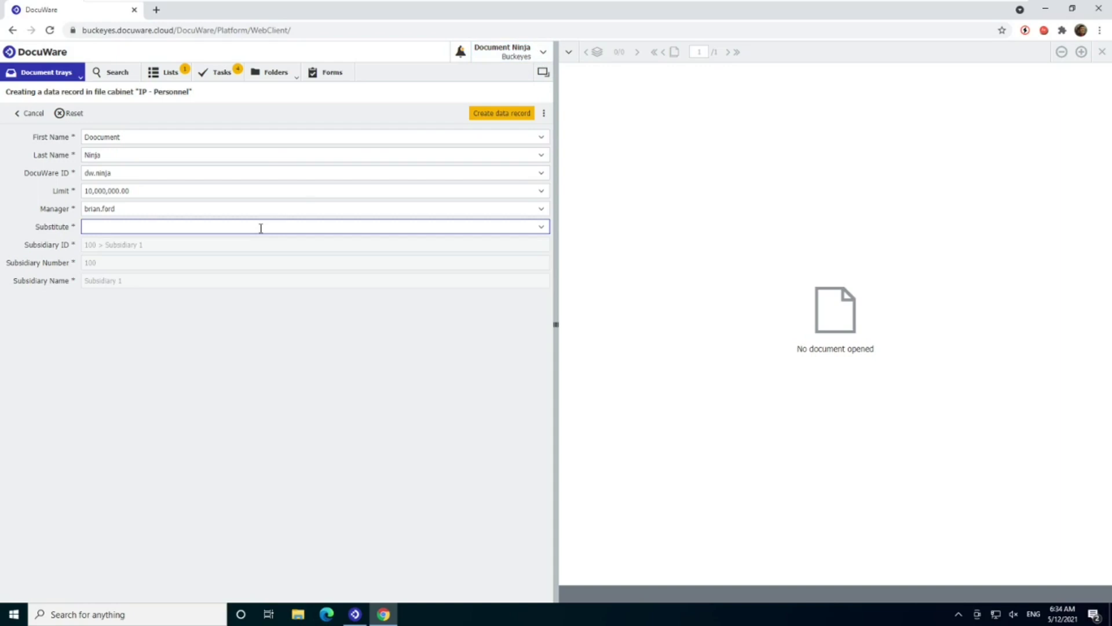
{"action": "type", "text": "dw"}
{"action": "left_click", "coordinate": [239, 261]}
{"action": "left_click", "coordinate": [479, 114]}
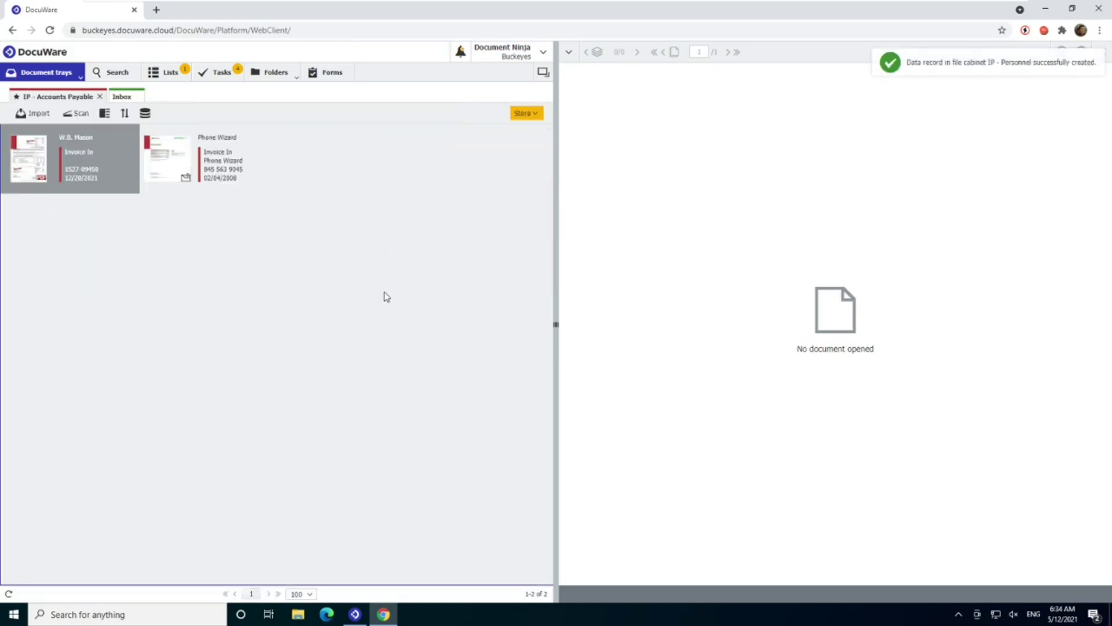
- Rerun the empty Approval Users search, now showing 13 records with the 10,000,000.00 approver
{"action": "left_click", "coordinate": [126, 73]}
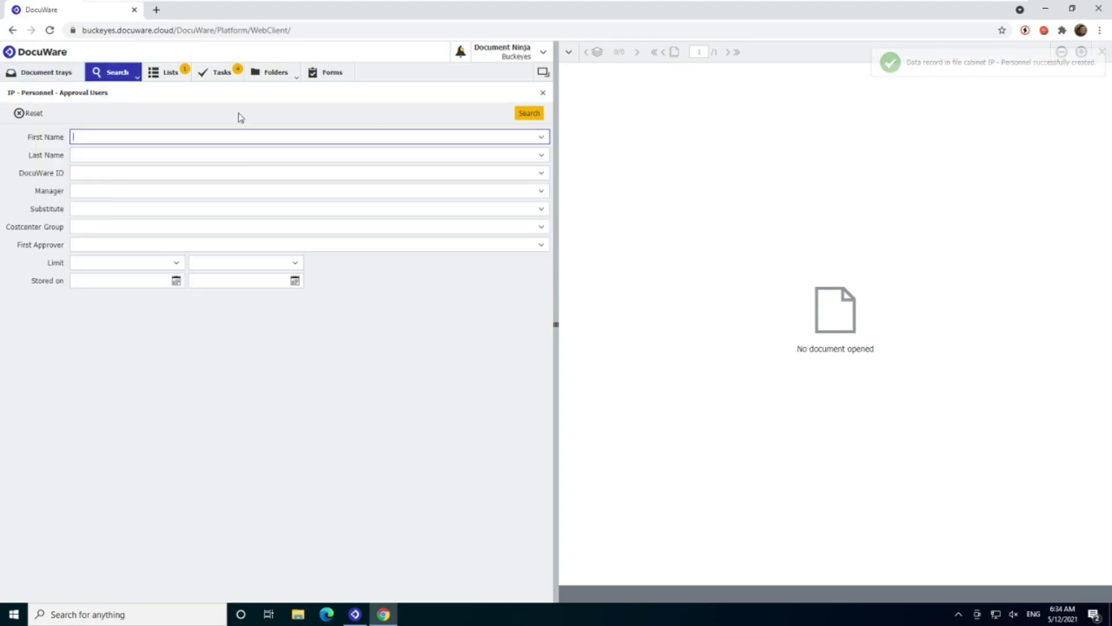
{"action": "left_click", "coordinate": [529, 113]}
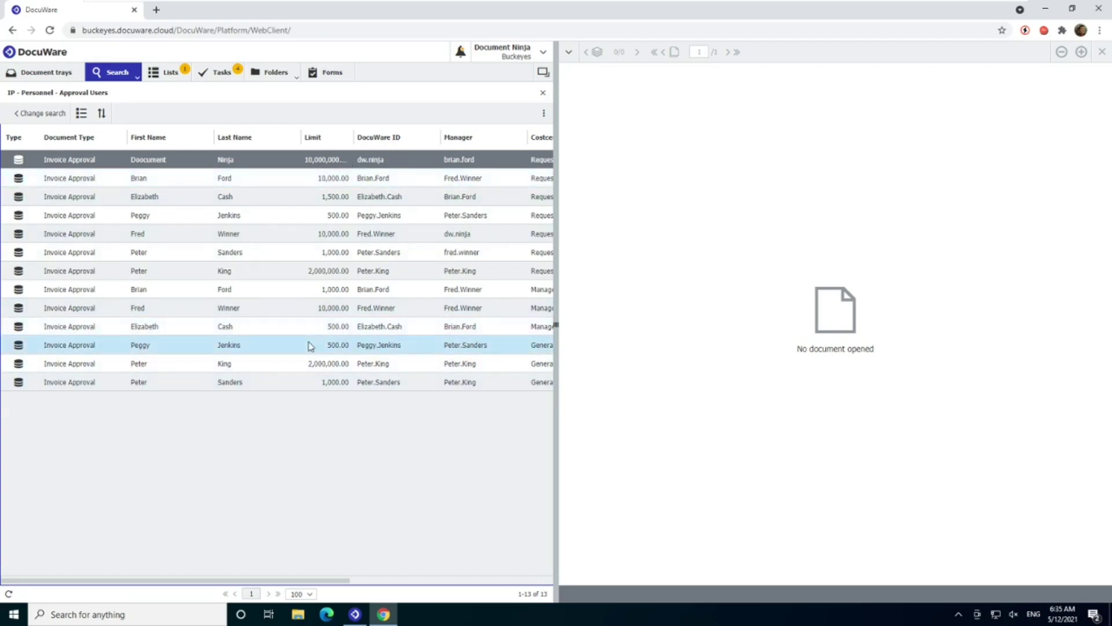
- Return from the result list to the empty IP - Personnel - Approval Users search form
{"action": "left_click", "coordinate": [42, 114]}
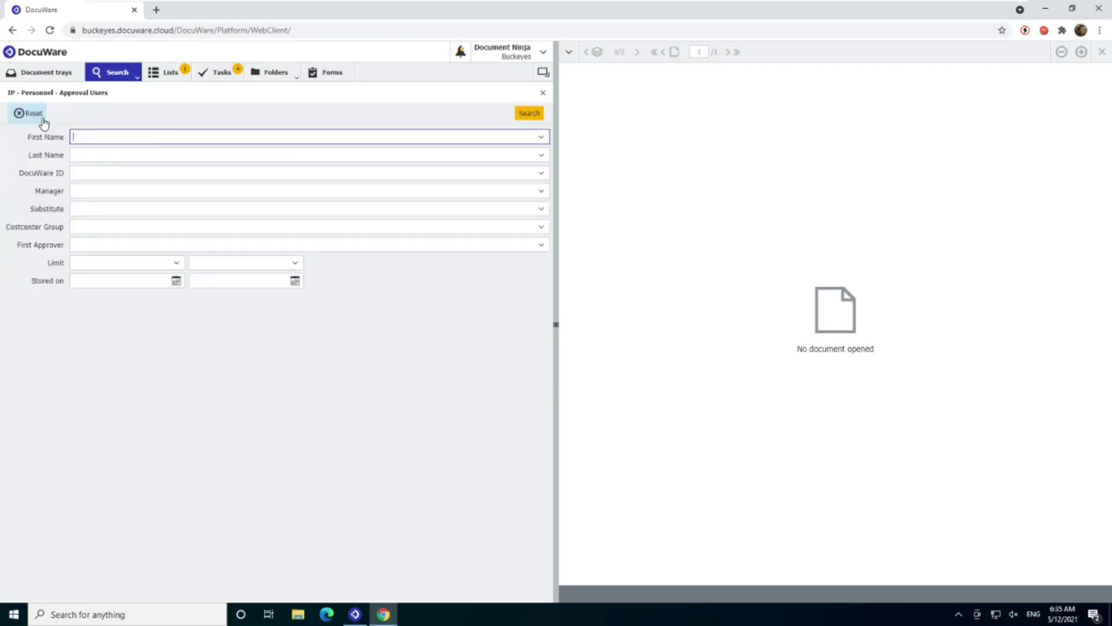